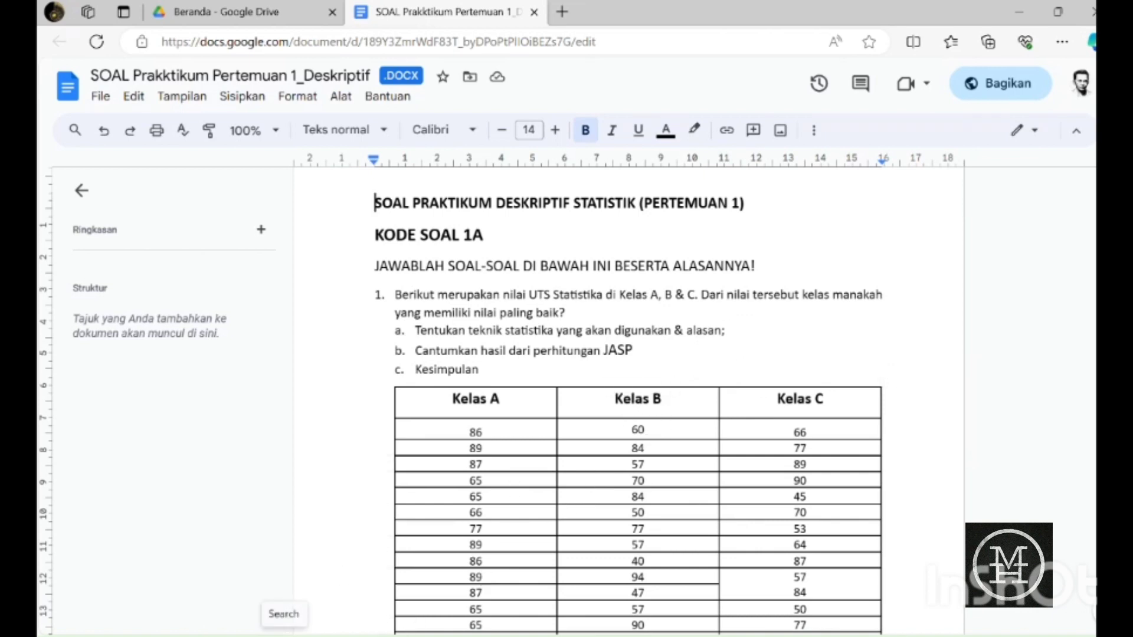
# Switch to Excel and create a blank workbook
pyautogui.press('super+Tab')
pyautogui.click(742, 398)
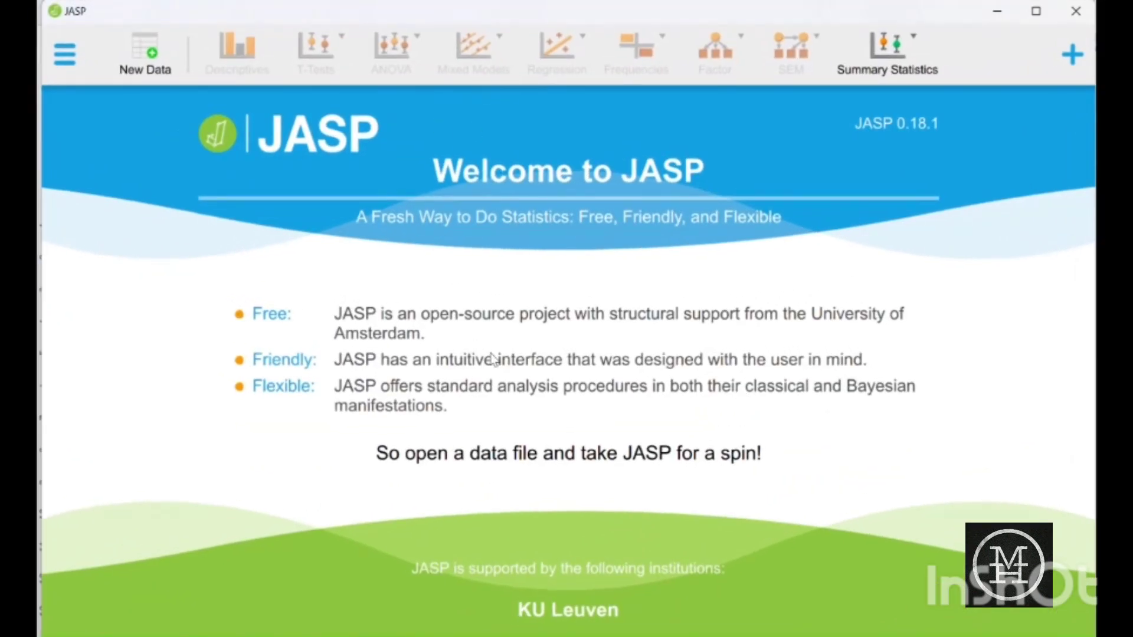
pyautogui.press('super+Tab')
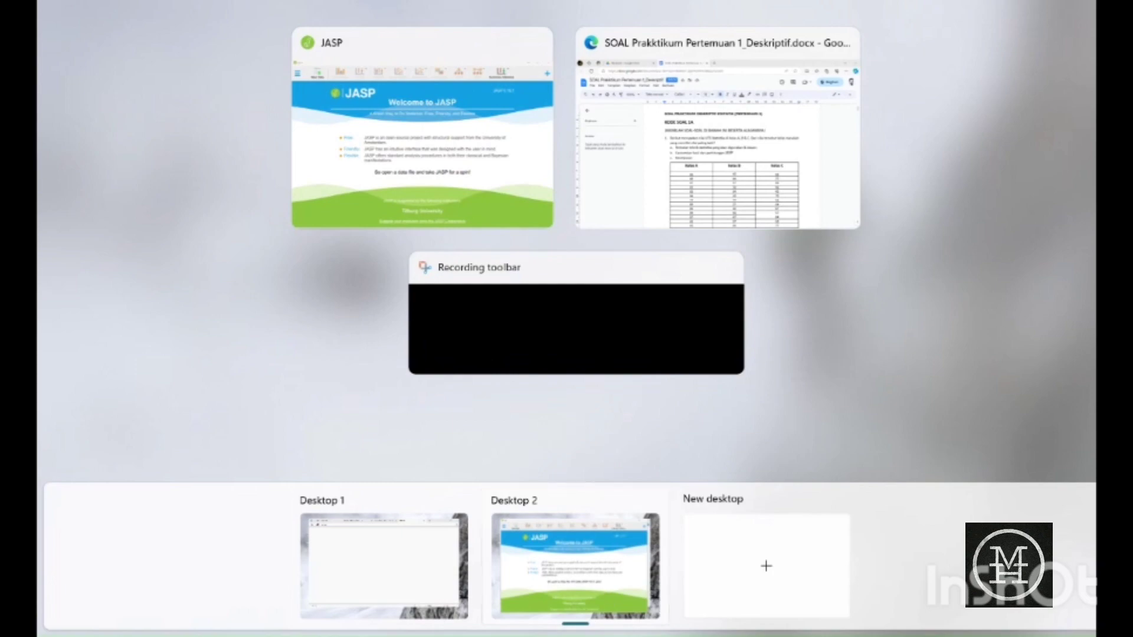
pyautogui.press('super+Tab')
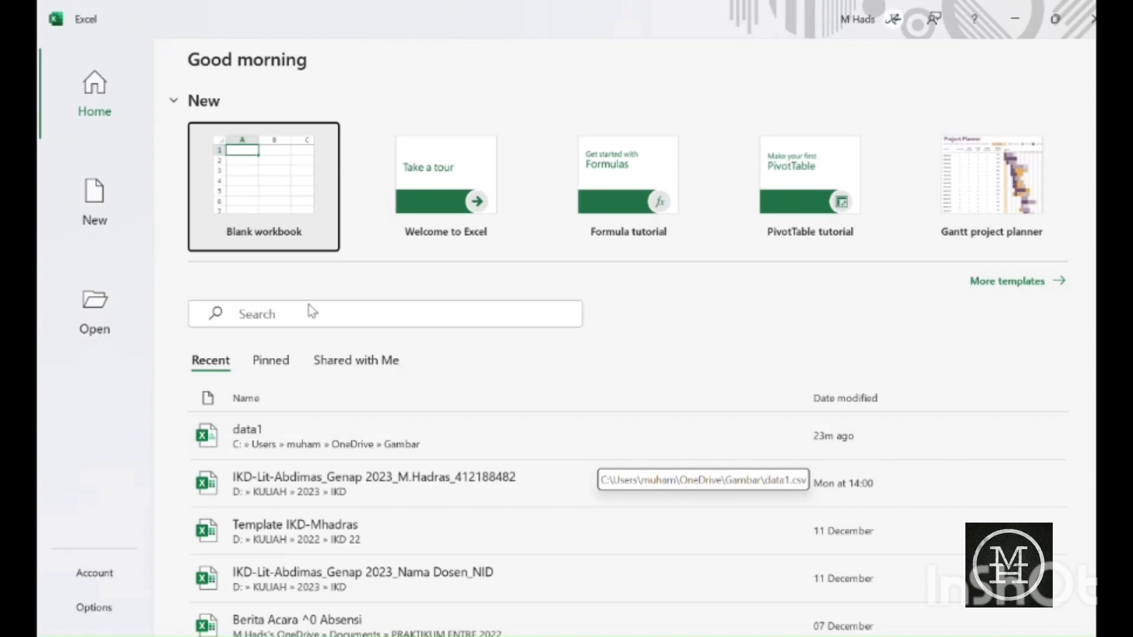
pyautogui.click(302, 177)
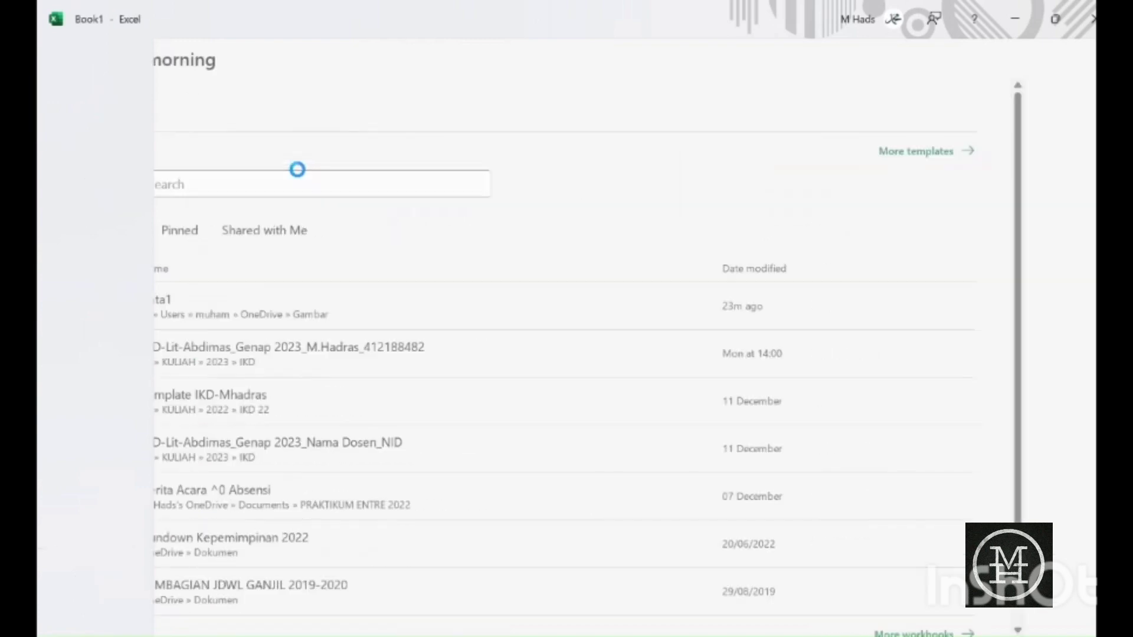
# Copy all score rows of the Kelas A, B and C table from the Google Docs document into the Excel sheet, starting at A1
pyautogui.press('super+Tab')
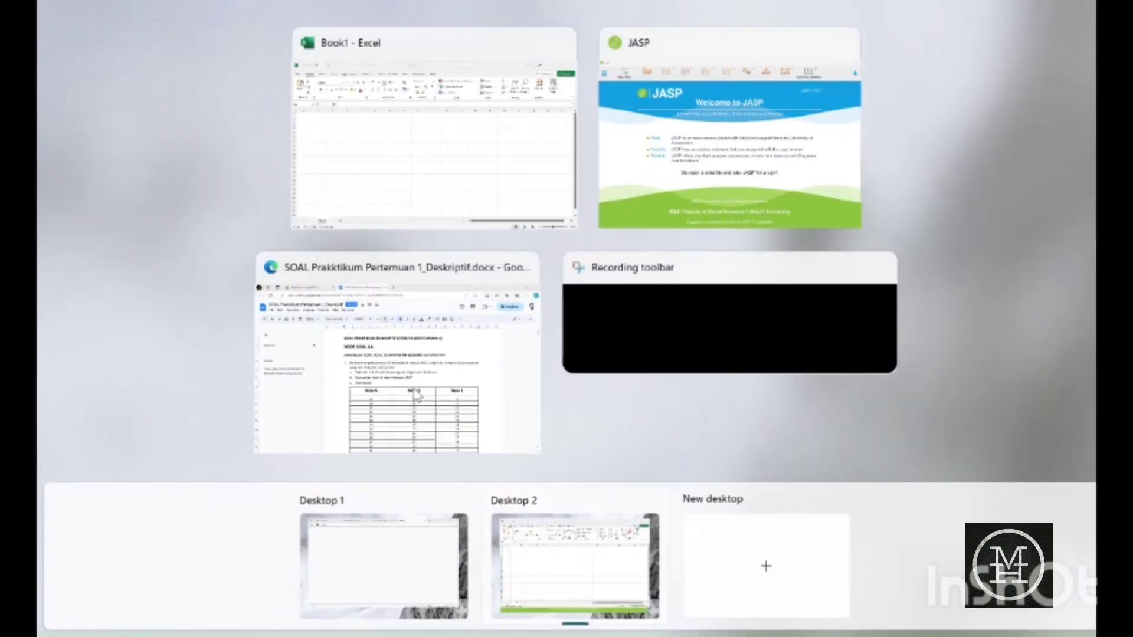
pyautogui.click(452, 425)
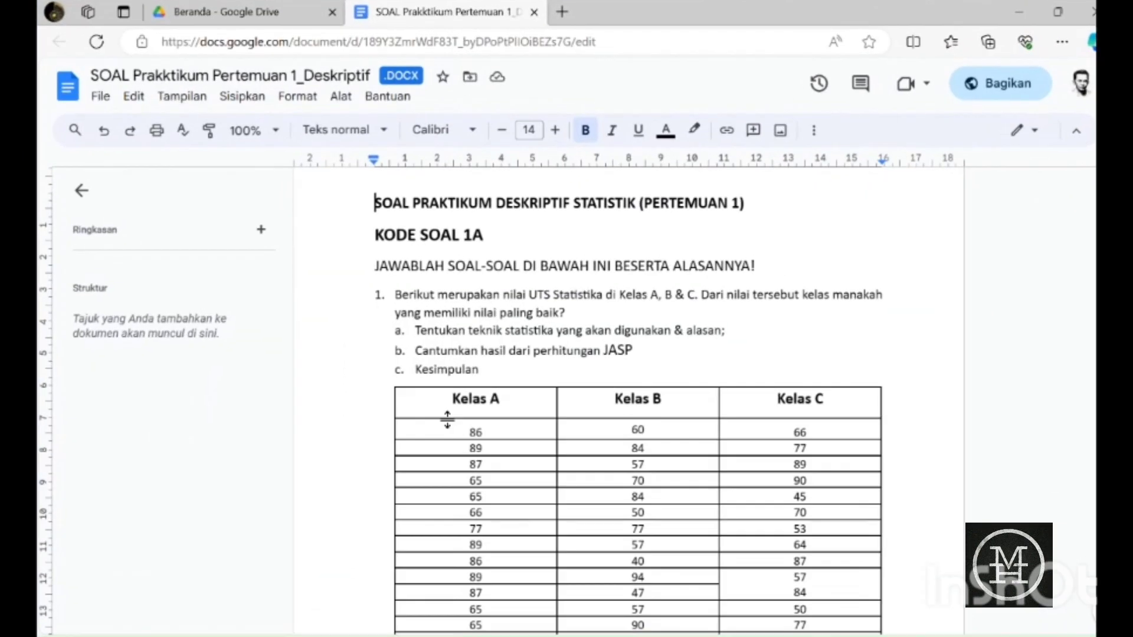
pyautogui.scroll(-4, 449, 414)
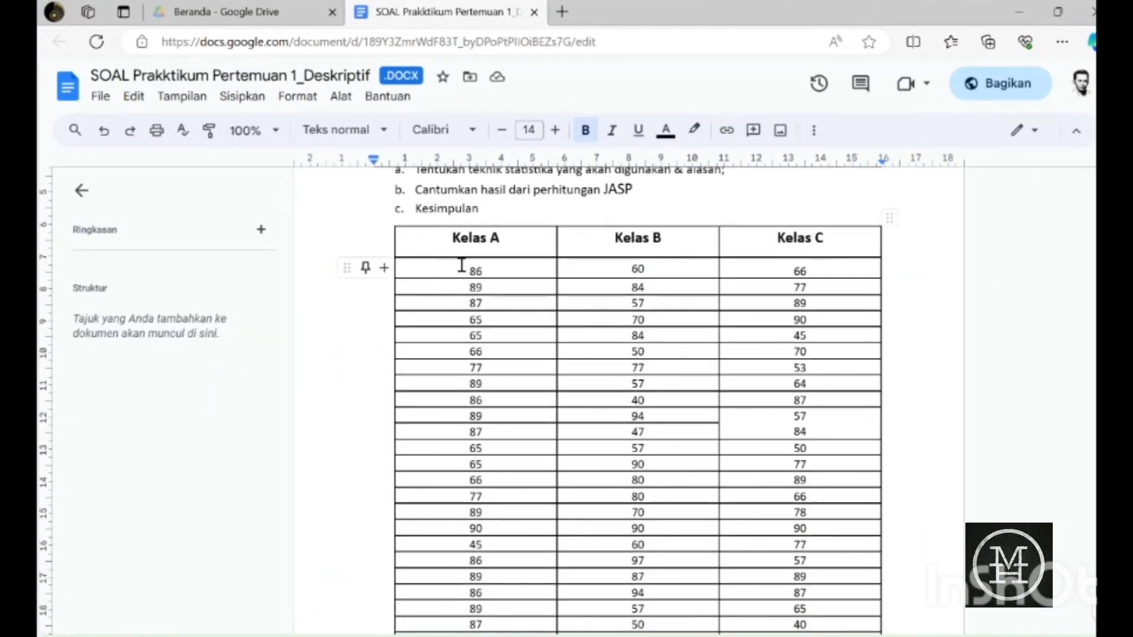
pyautogui.moveTo(464, 267); pyautogui.dragTo(530, 286)
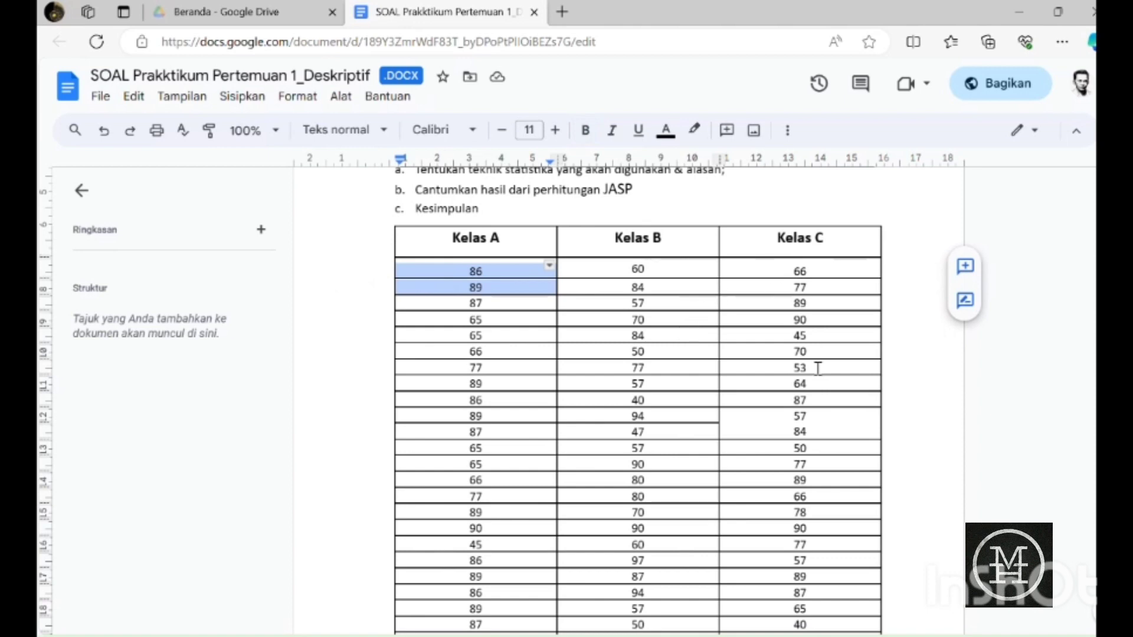
pyautogui.scroll(-4, 815, 367)
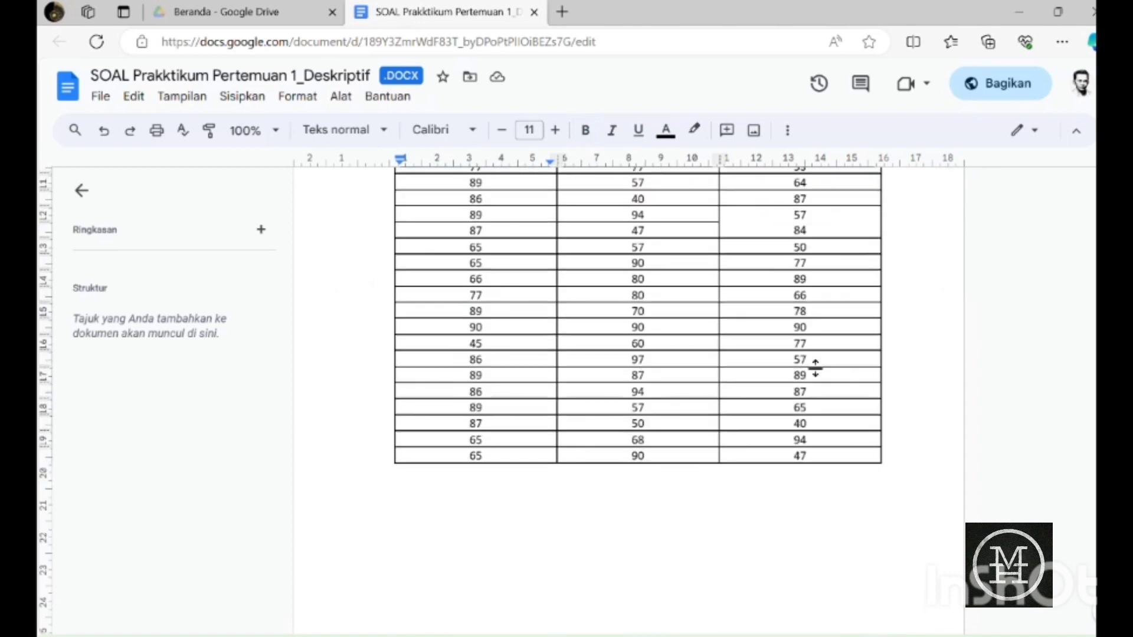
pyautogui.keyDown('shift'); pyautogui.click(824, 455); pyautogui.keyUp('shift')
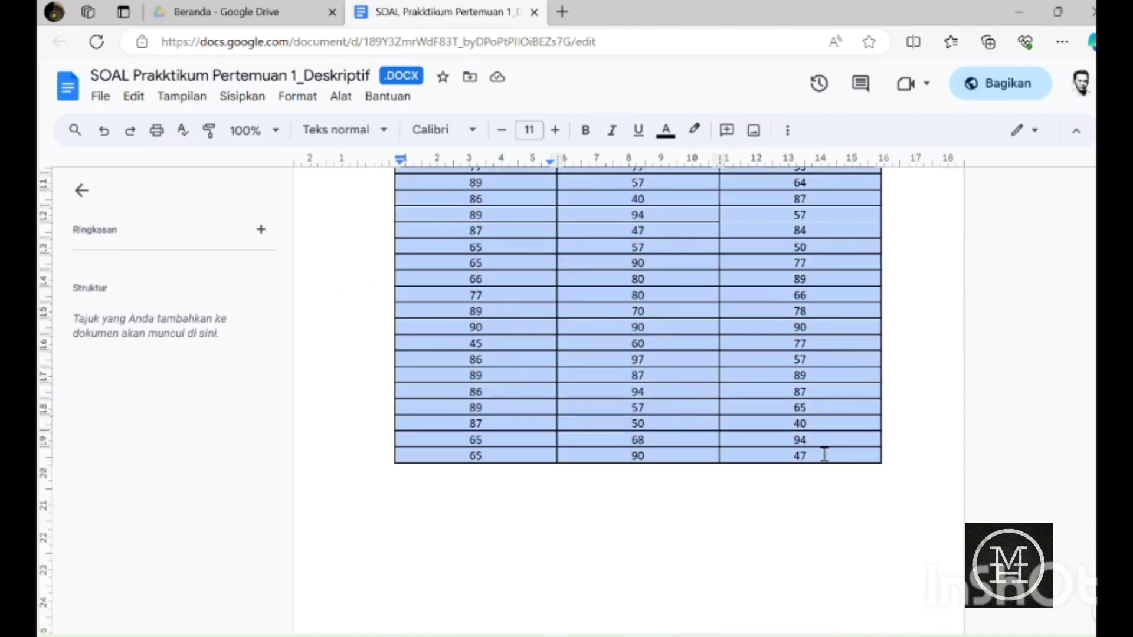
pyautogui.press('super+Tab')
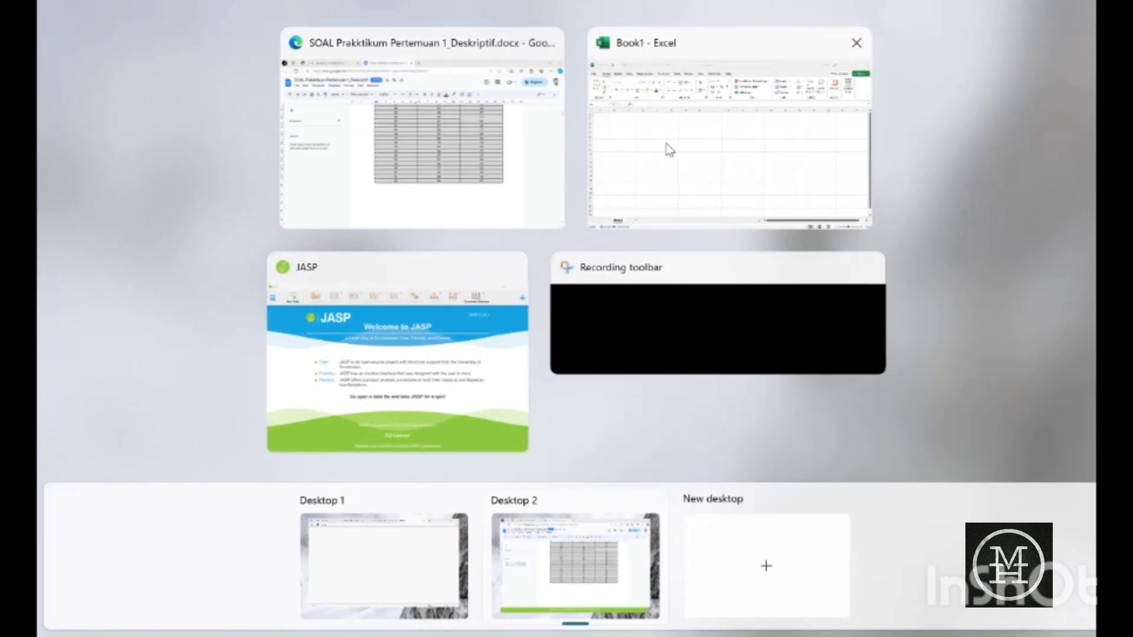
pyautogui.click(670, 148)
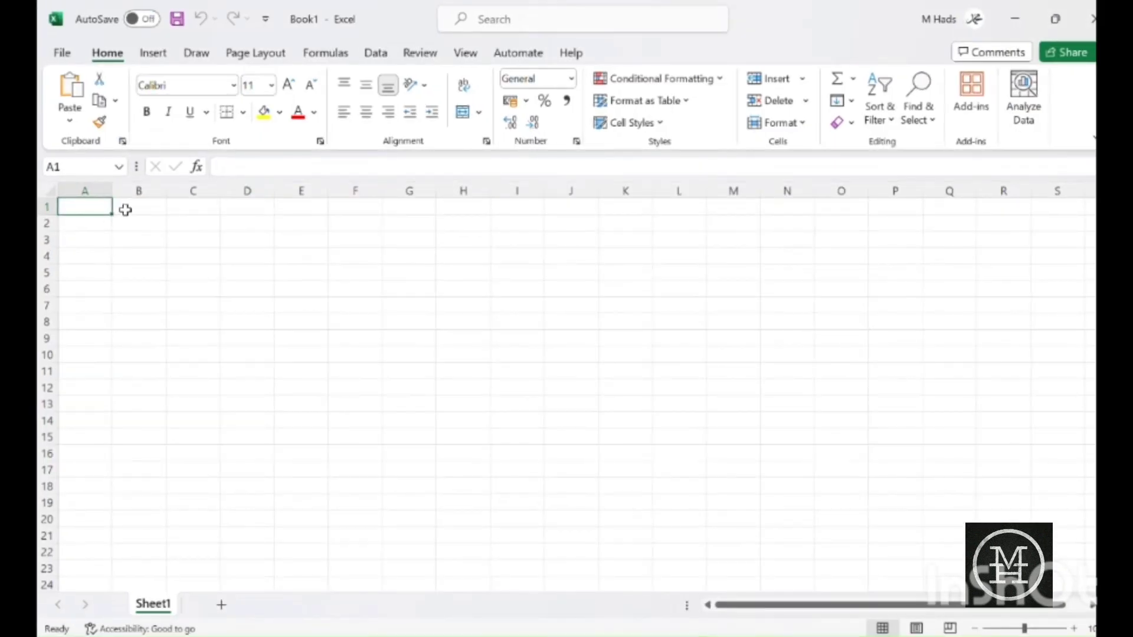
pyautogui.hotkey('ctrl', 'v')
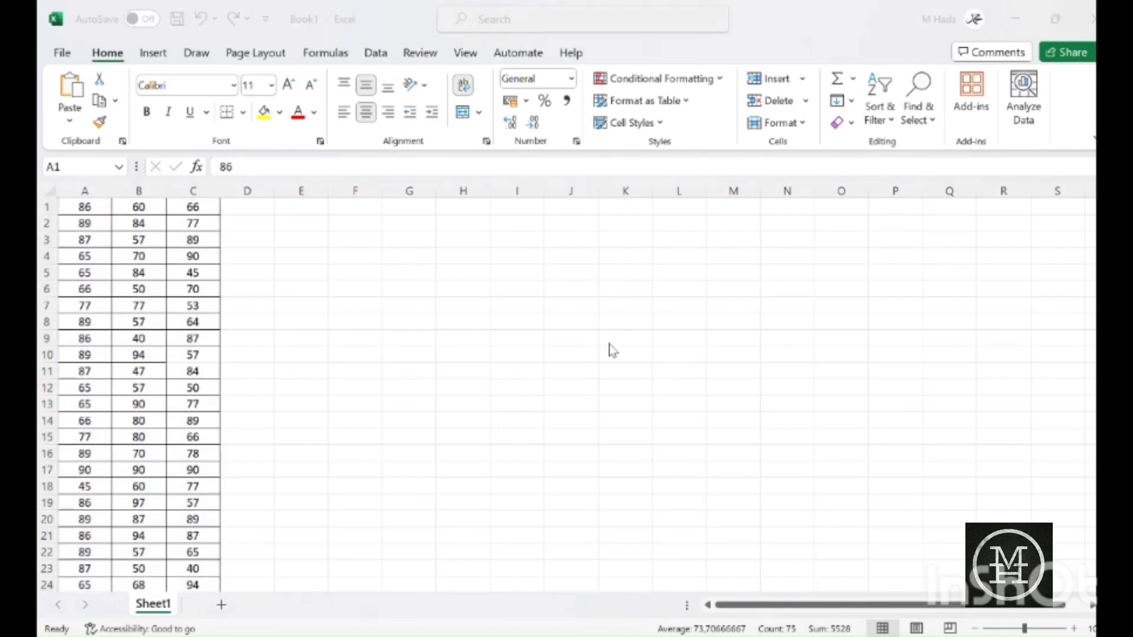
# Switch to JASP and open the data1 file from the computer's Pictures folder
pyautogui.press('super+Tab')
pyautogui.click(410, 367)
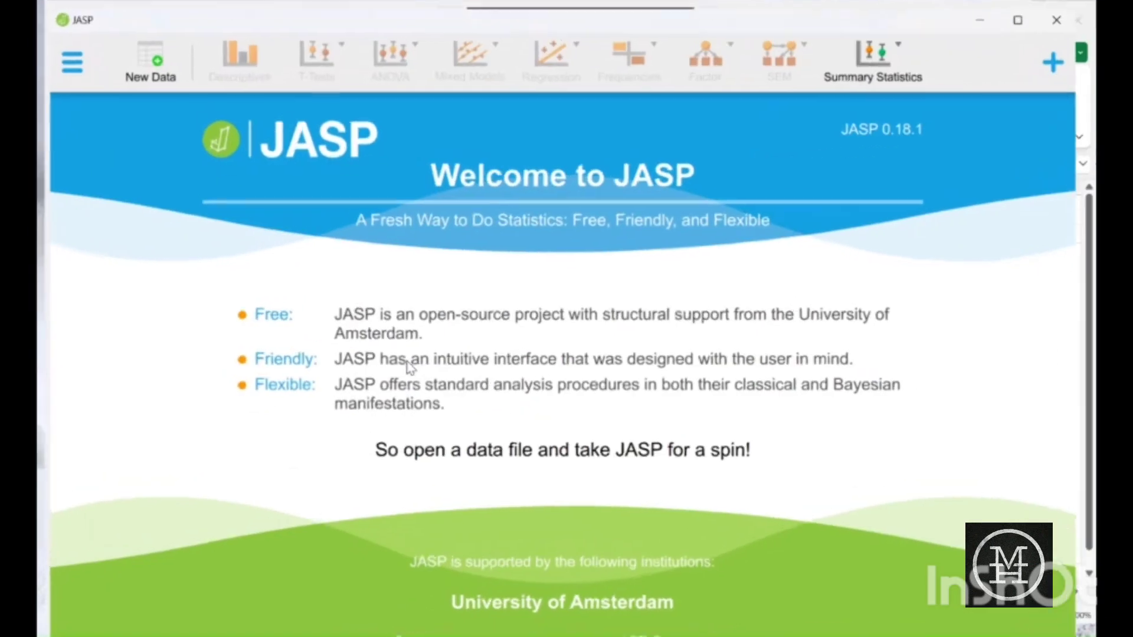
pyautogui.click(66, 58)
pyautogui.click(151, 106)
pyautogui.click(268, 110)
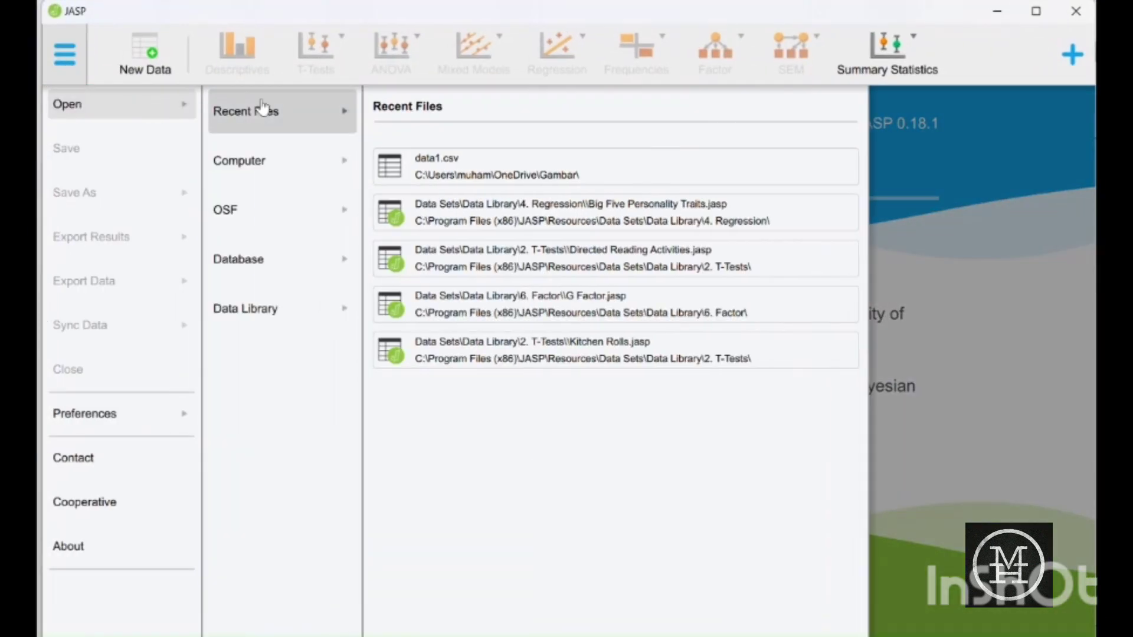
pyautogui.click(319, 157)
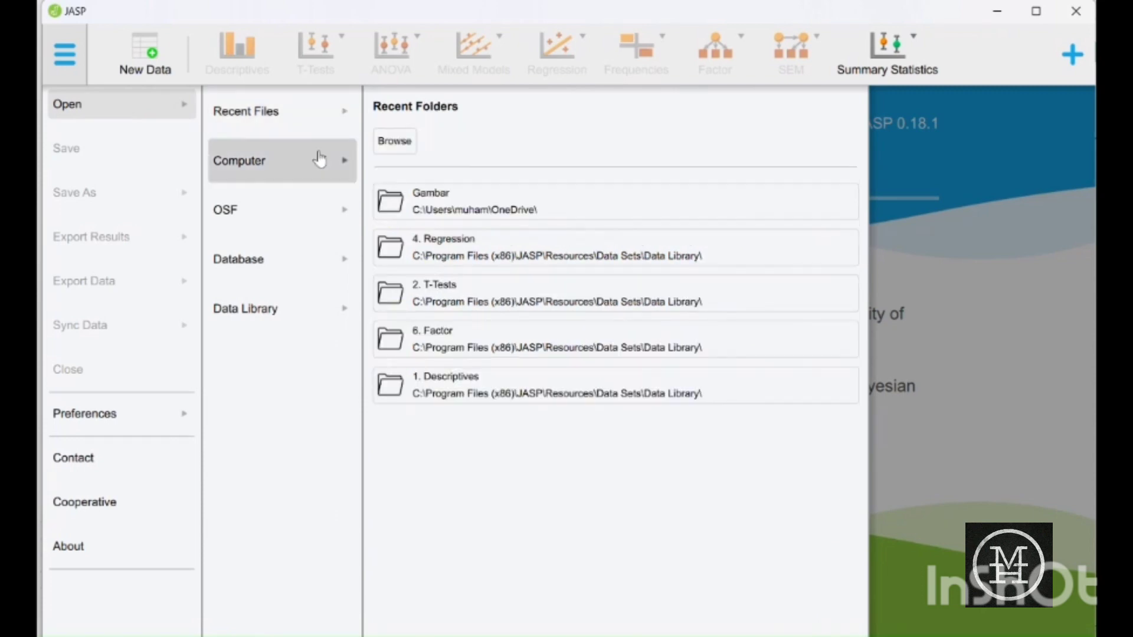
pyautogui.click(403, 144)
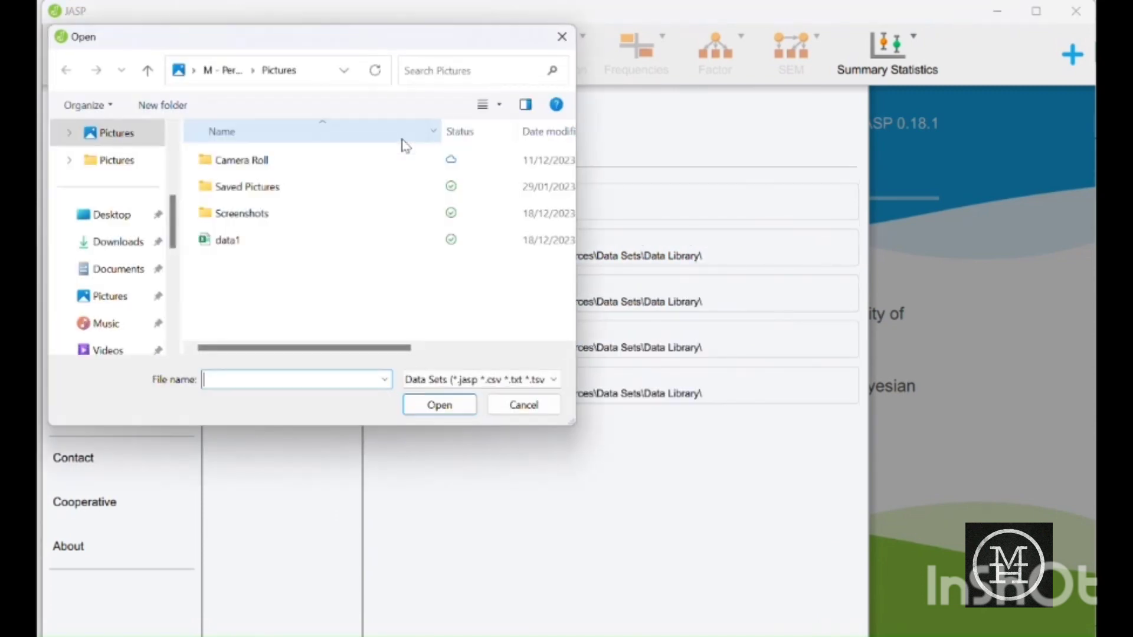
pyautogui.click(233, 247)
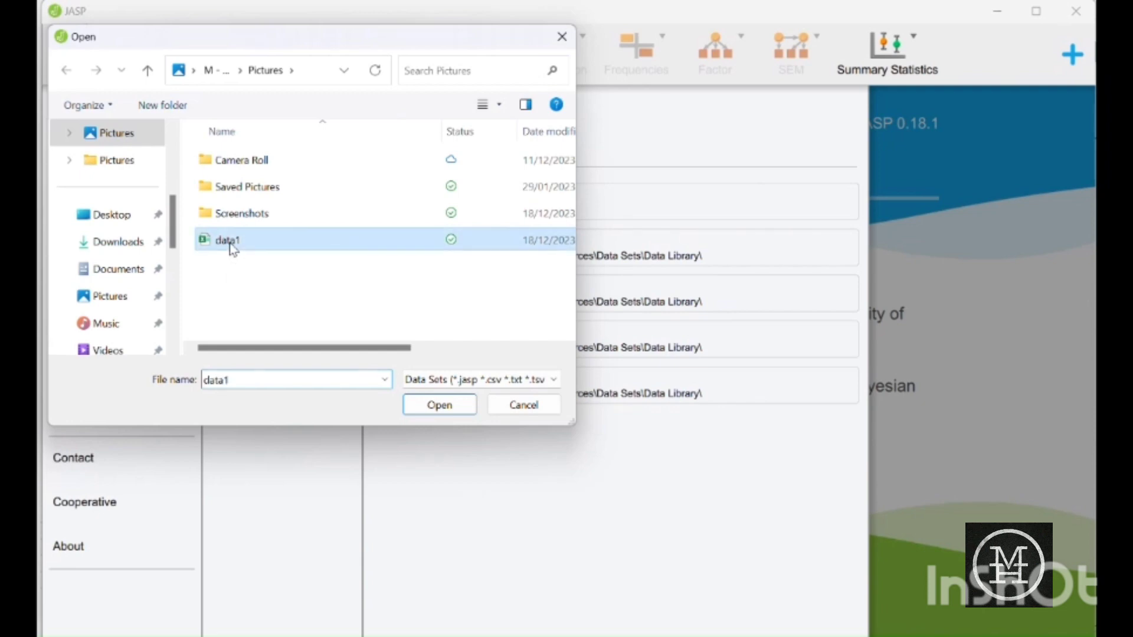
pyautogui.click(457, 419)
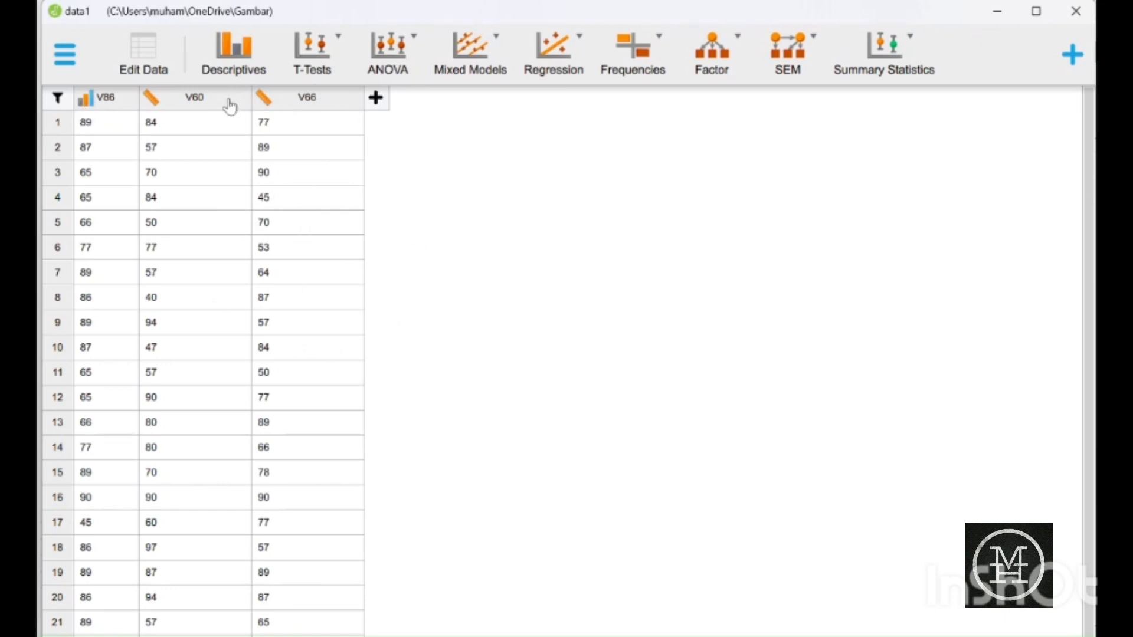
# Set the V86 column's measurement level to Scale and rename it Kelas A, following the table header in the Google Docs document
pyautogui.click(97, 110)
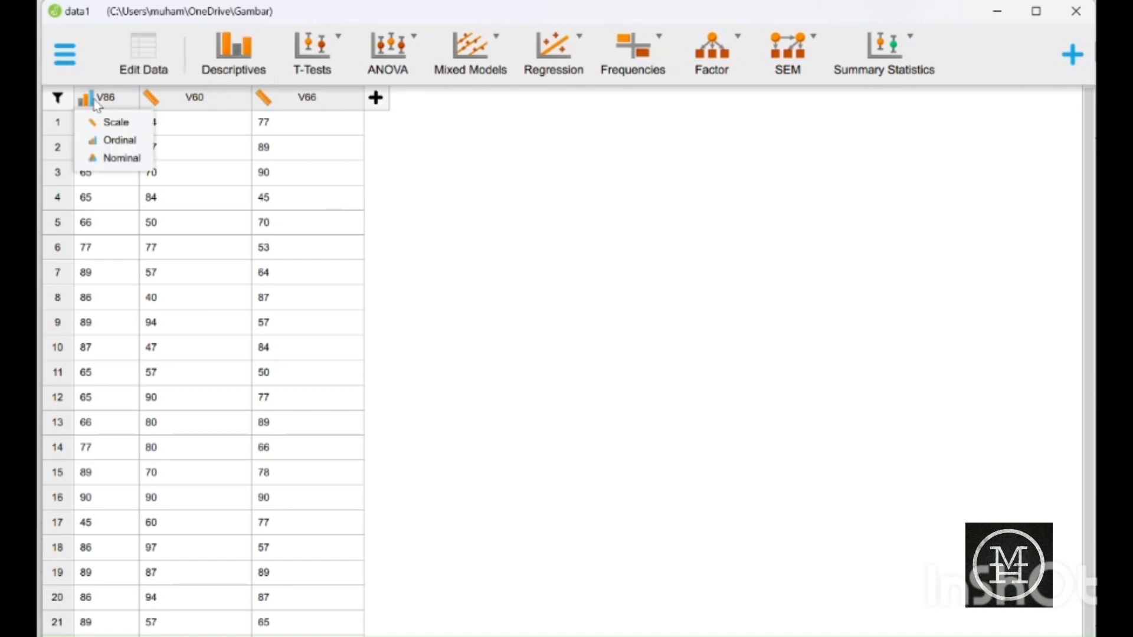
pyautogui.click(100, 122)
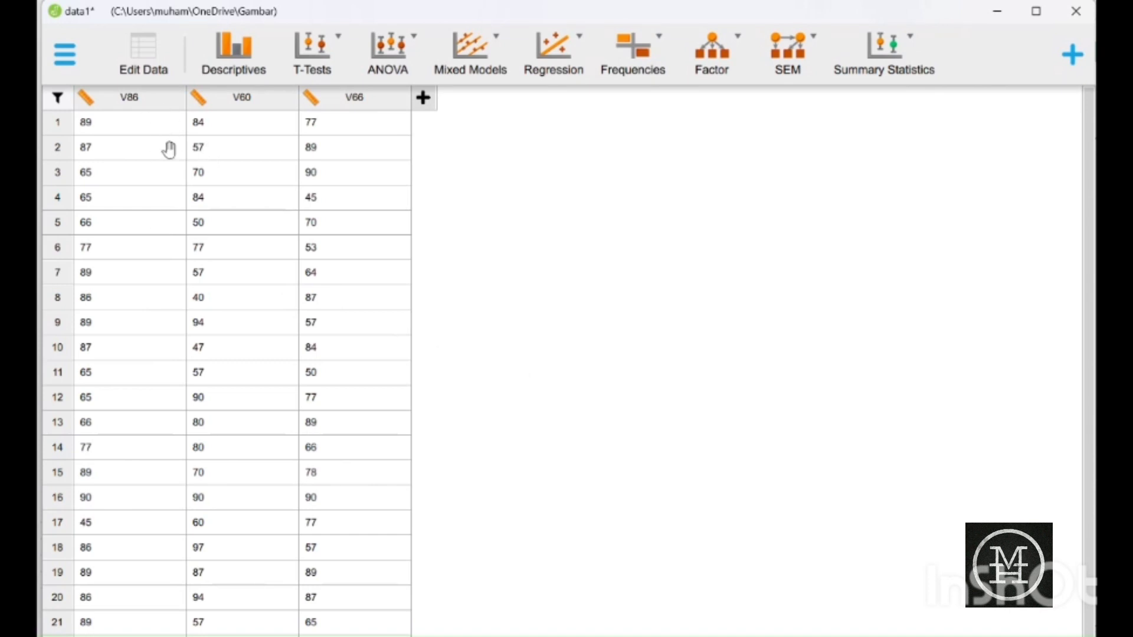
pyautogui.doubleClick(130, 106)
pyautogui.doubleClick(118, 98)
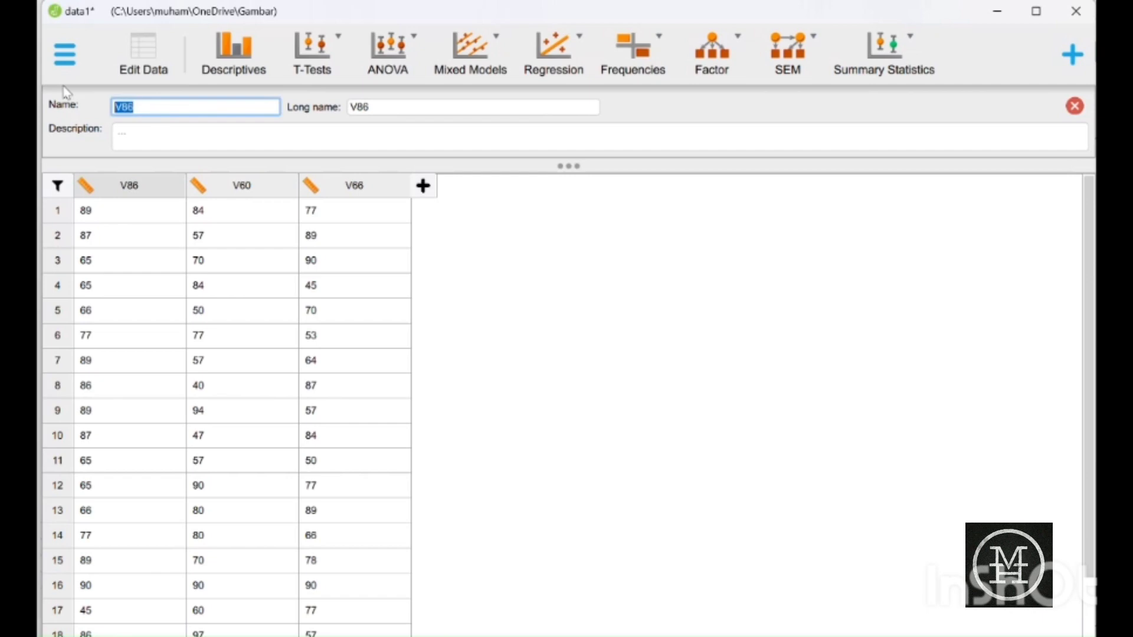
pyautogui.press('super+Tab')
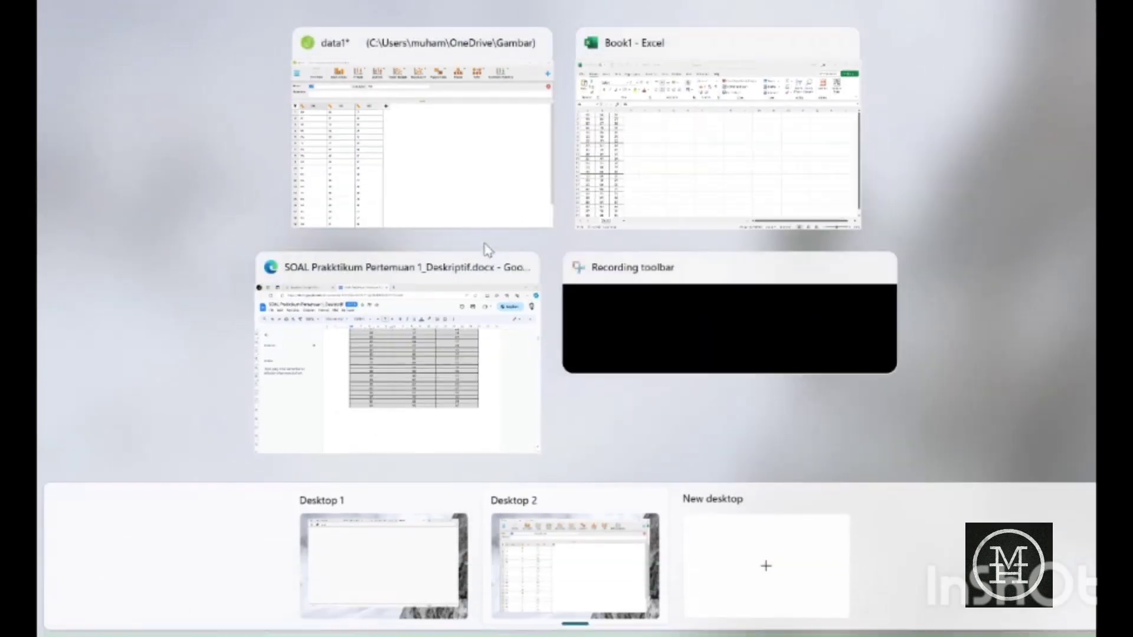
pyautogui.click(435, 437)
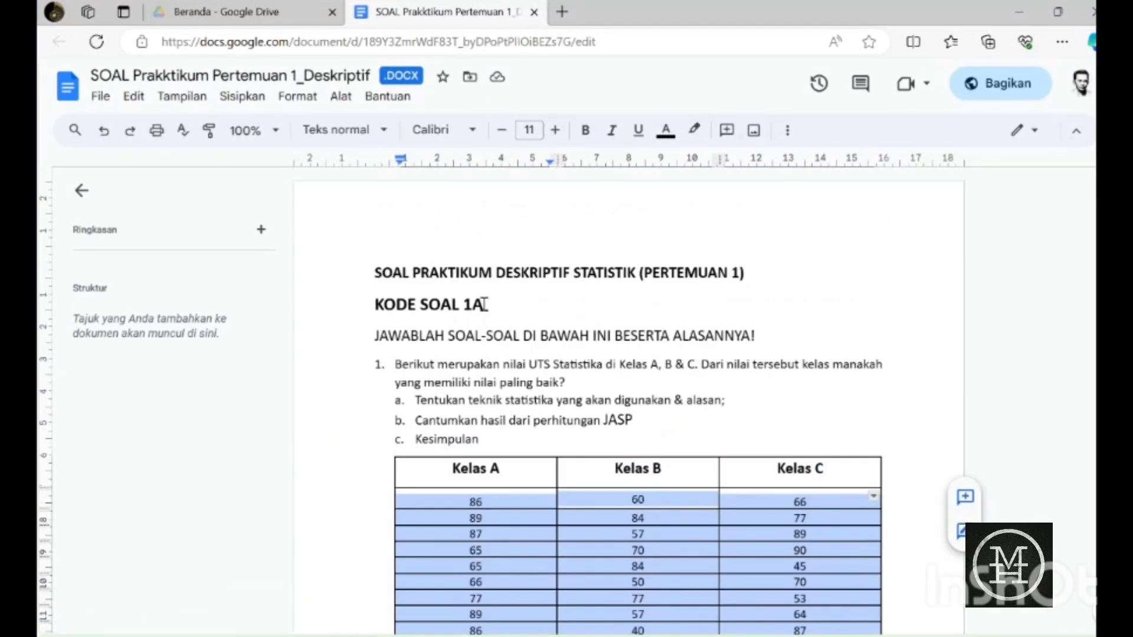
pyautogui.click(761, 394)
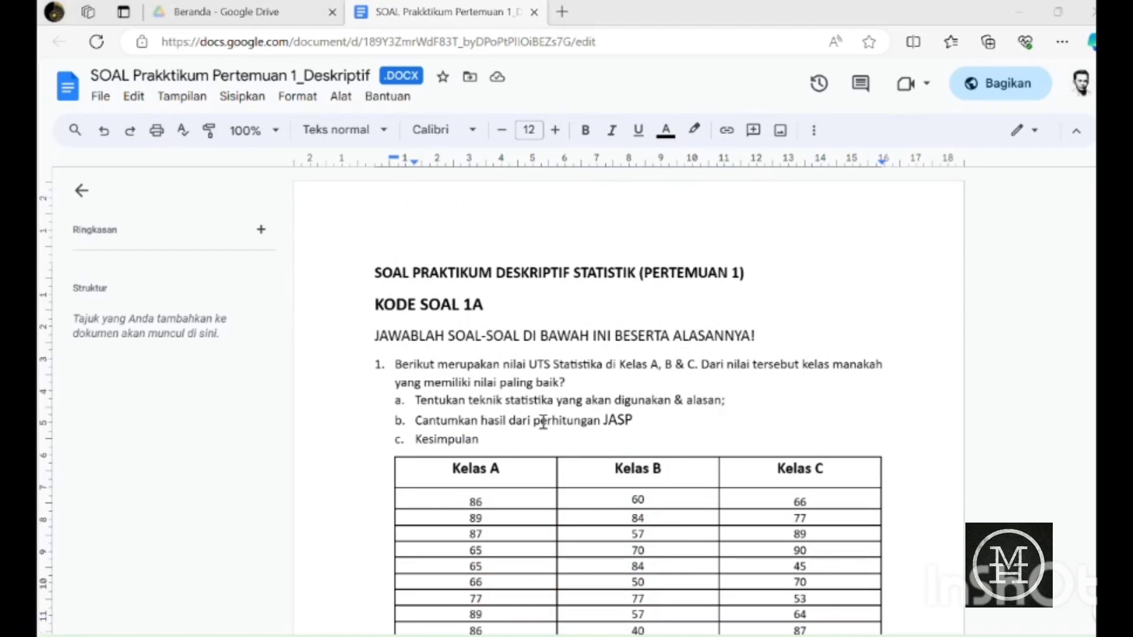
pyautogui.press('super+Tab')
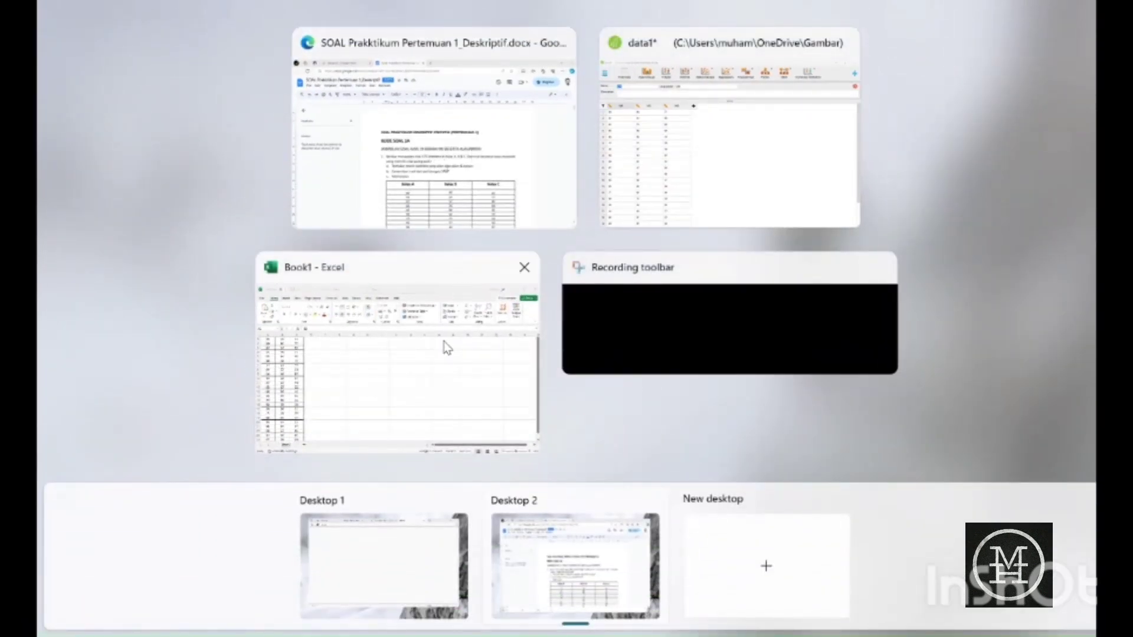
pyautogui.click(691, 161)
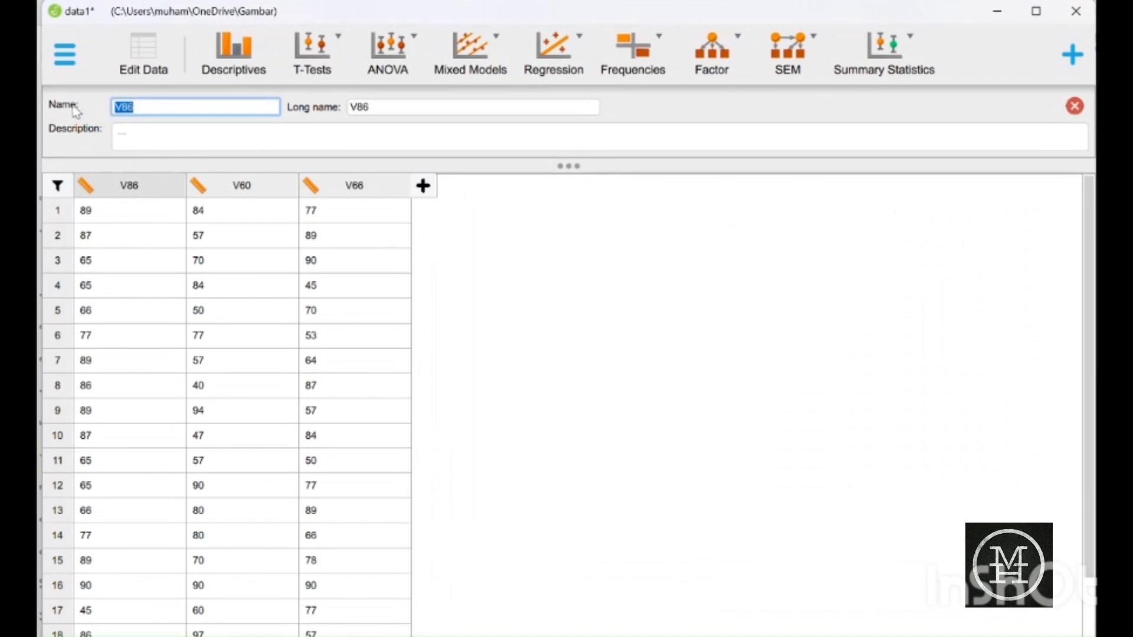
pyautogui.write('Kelas A')
pyautogui.click(185, 137)
# Rename the V60 column as Kelas B and the V66 column as Kelas C
pyautogui.click(261, 199)
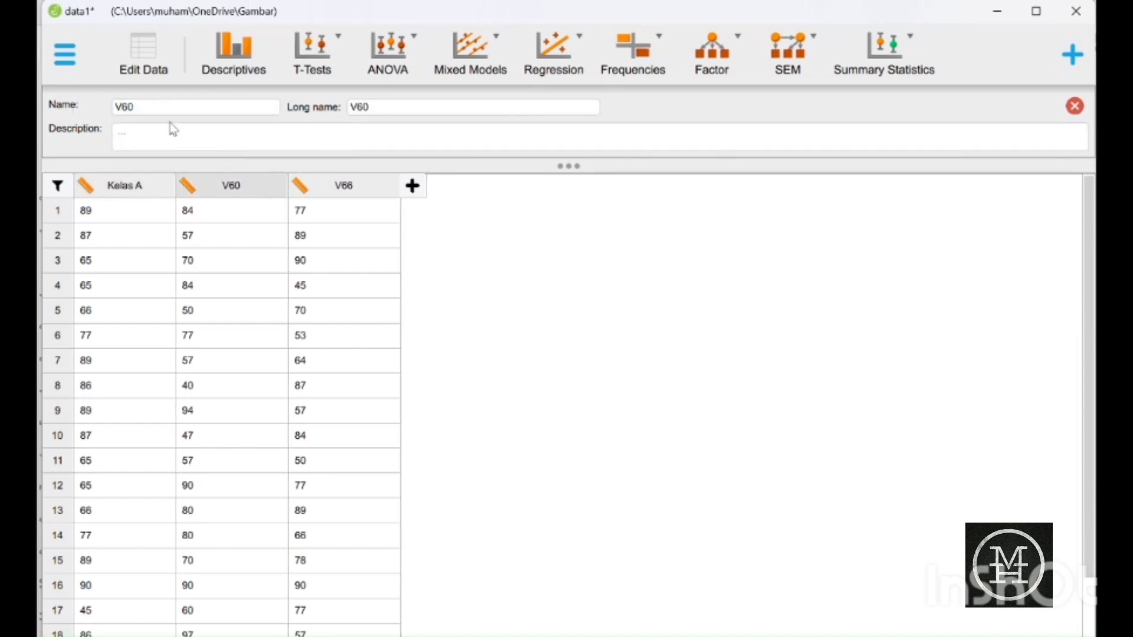
pyautogui.moveTo(147, 106); pyautogui.dragTo(50, 114)
pyautogui.write('Kelas B')
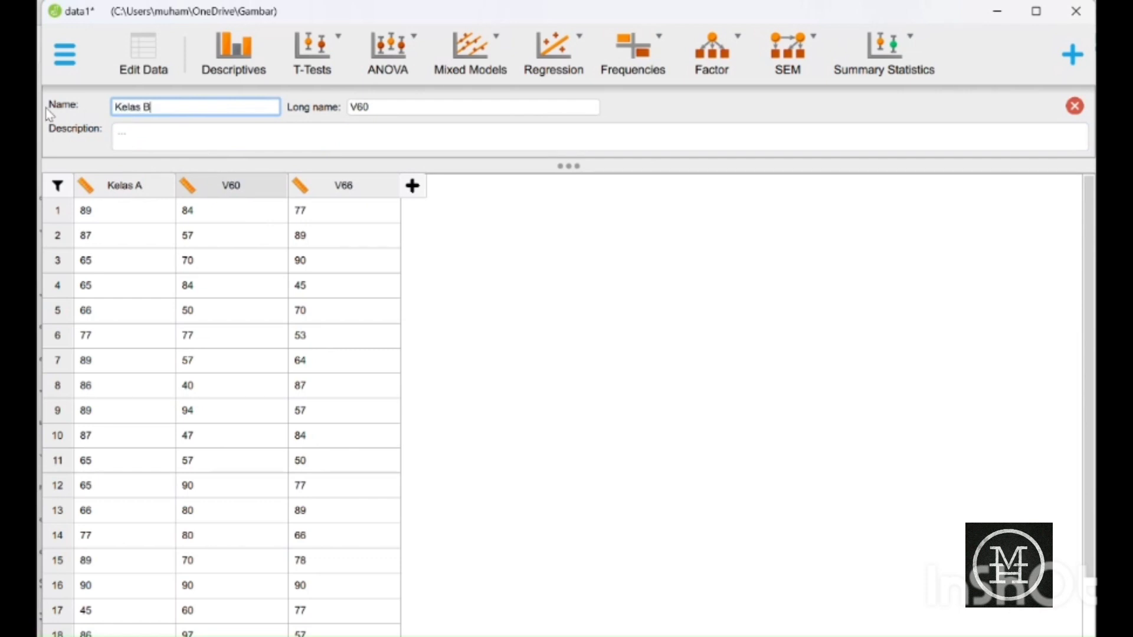
pyautogui.click(148, 139)
pyautogui.click(317, 193)
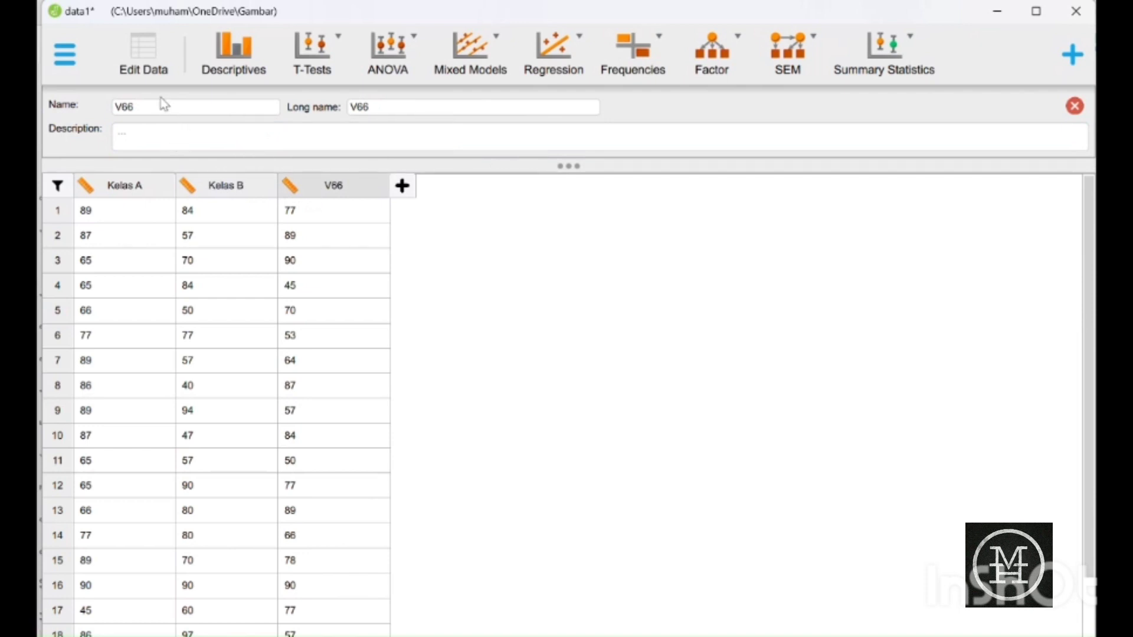
pyautogui.moveTo(131, 108); pyautogui.dragTo(74, 116)
pyautogui.write('Kelas C')
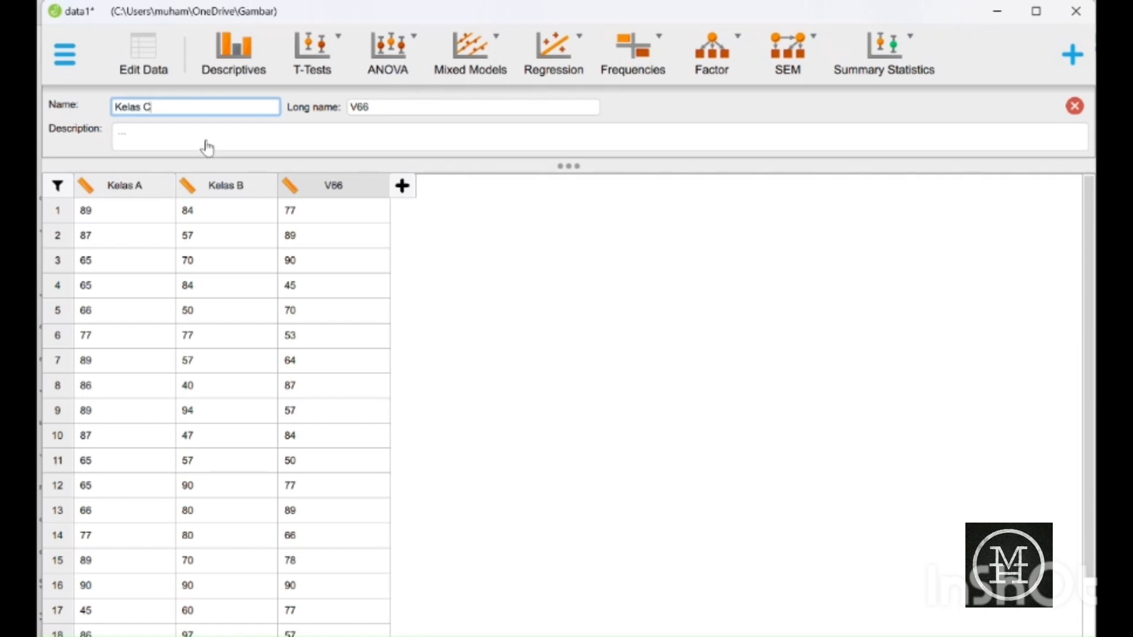
pyautogui.click(208, 148)
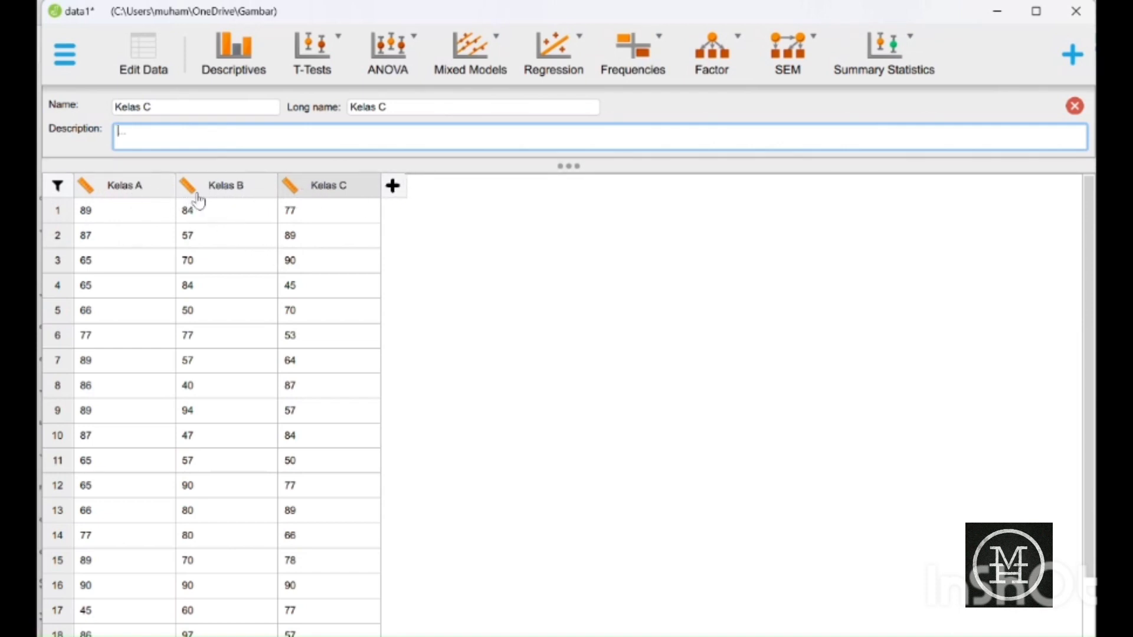
# Create a Descriptive Statistics analysis with Kelas A, Kelas B and Kelas C as its variables
pyautogui.click(232, 72)
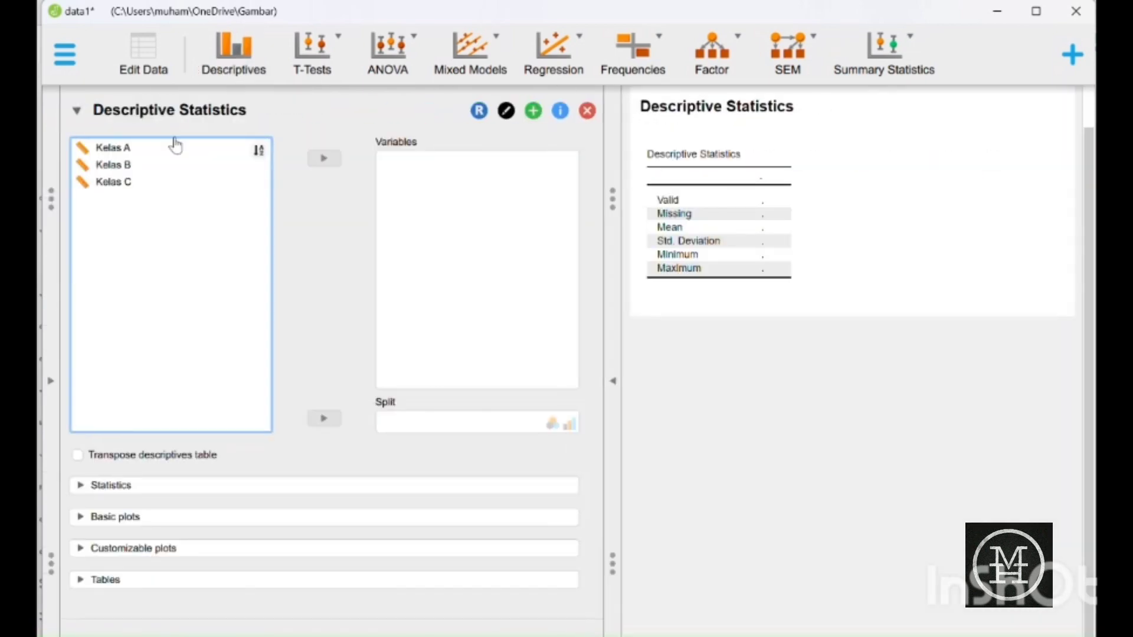
pyautogui.doubleClick(126, 151)
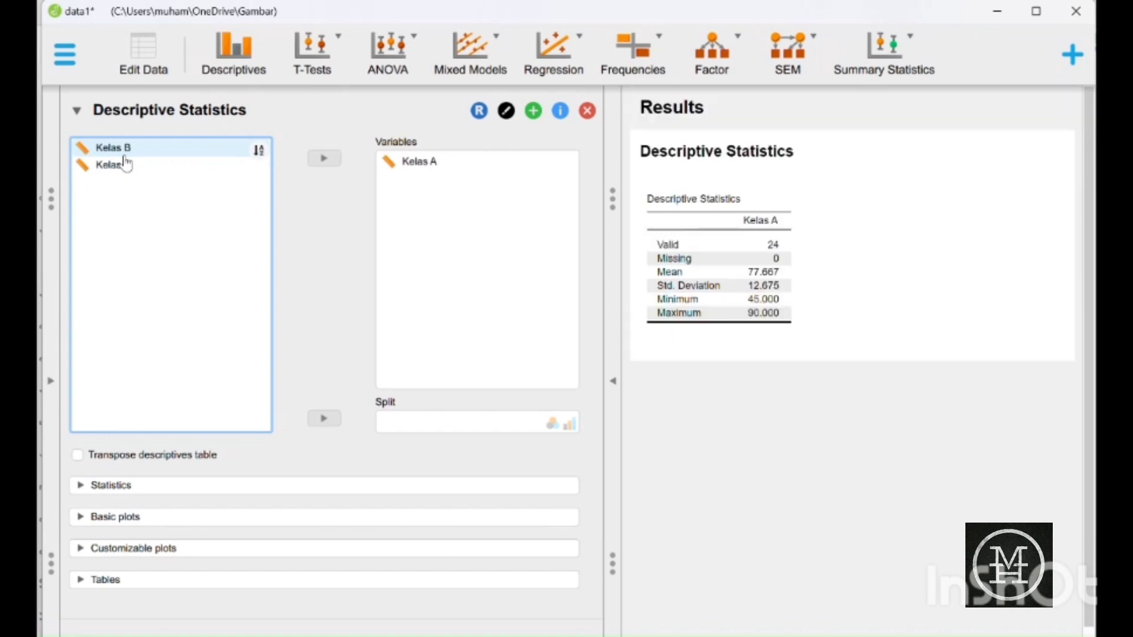
pyautogui.doubleClick(125, 153)
pyautogui.doubleClick(125, 157)
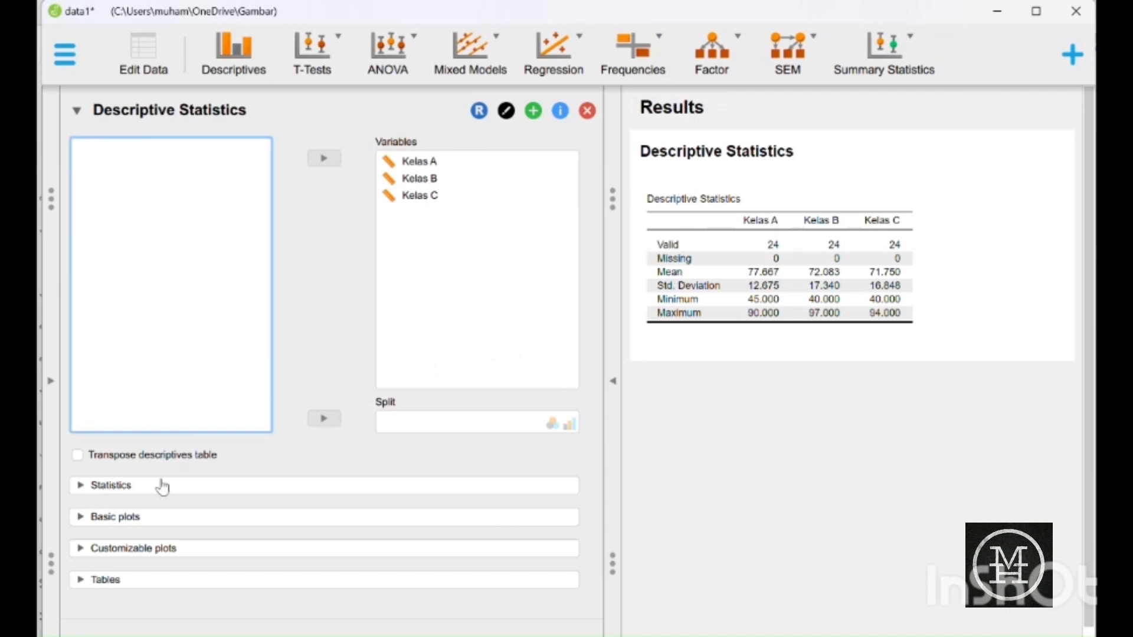
# Add the median and mode to the Descriptive Statistics table for the three classes
pyautogui.click(121, 490)
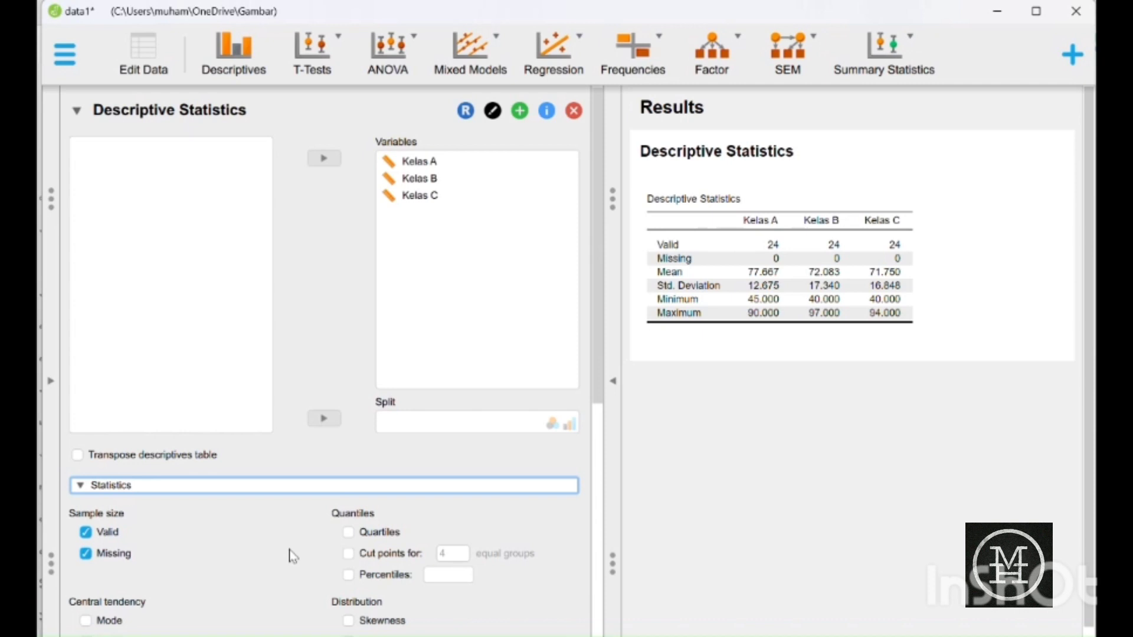
pyautogui.scroll(-5, 331, 540)
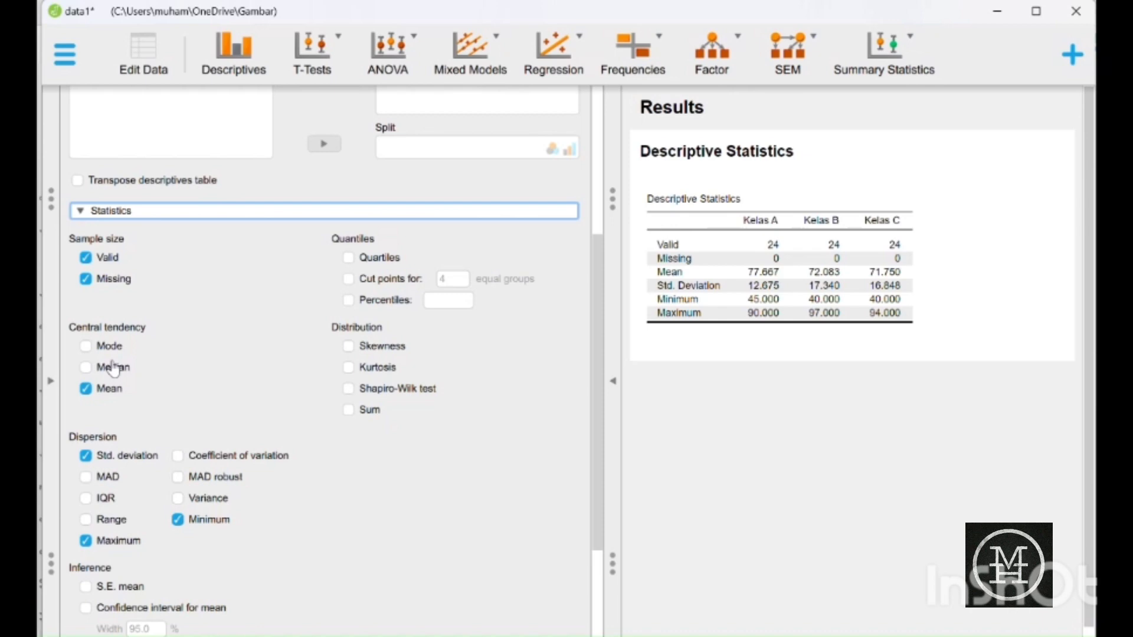
pyautogui.click(99, 373)
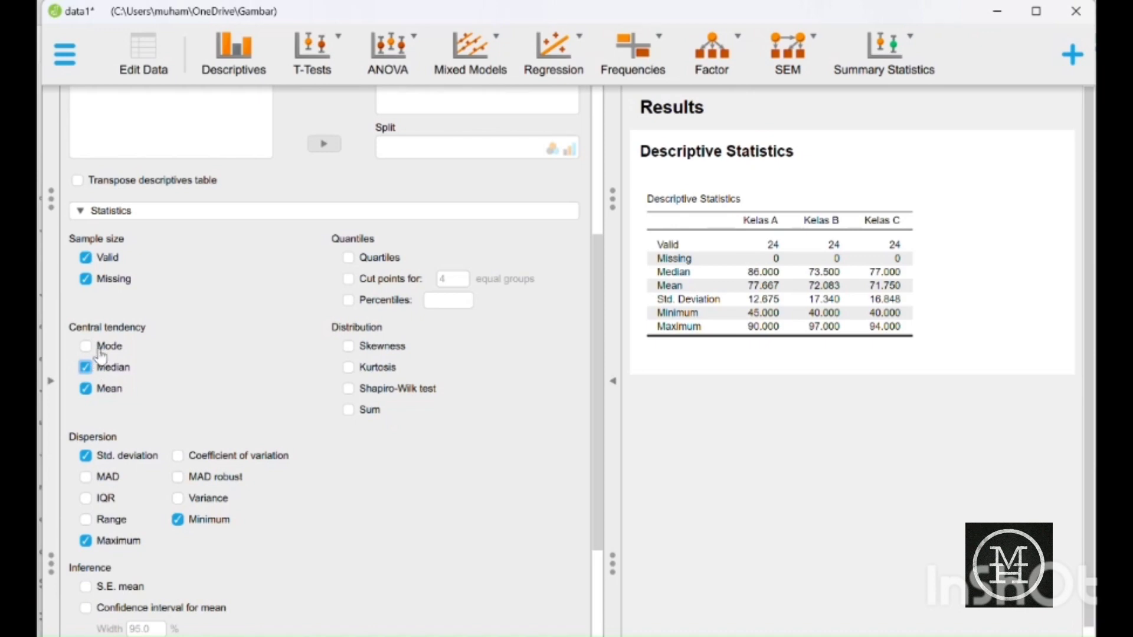
pyautogui.click(98, 349)
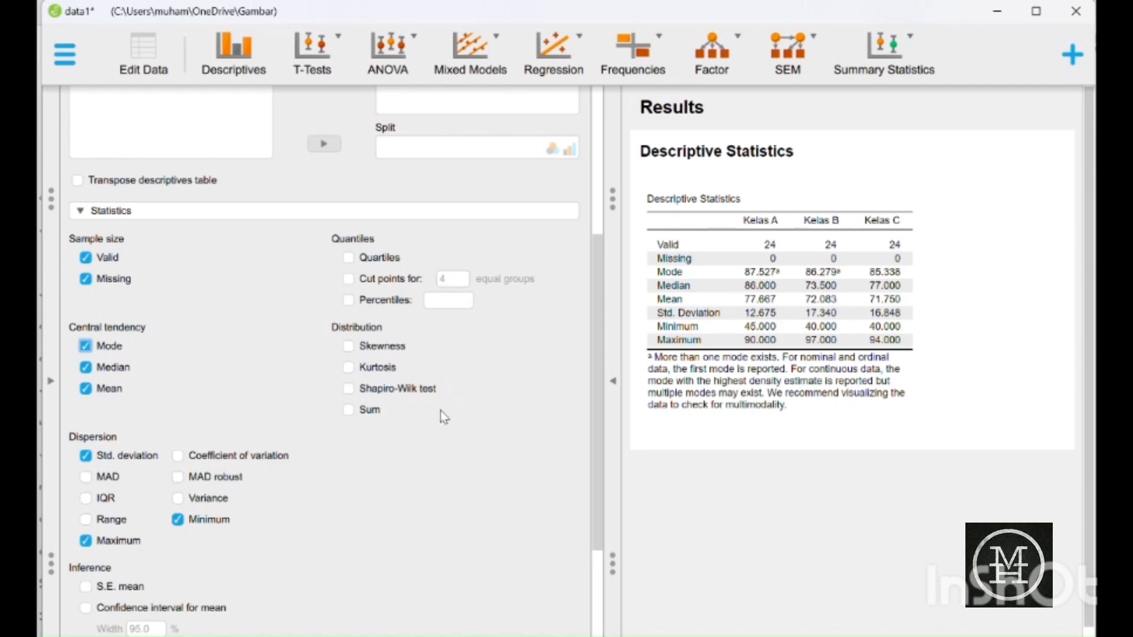
# Switch to the Google Docs question document, place it side by side with the JASP results, and bring question 1's text into view
pyautogui.press('super+Tab')
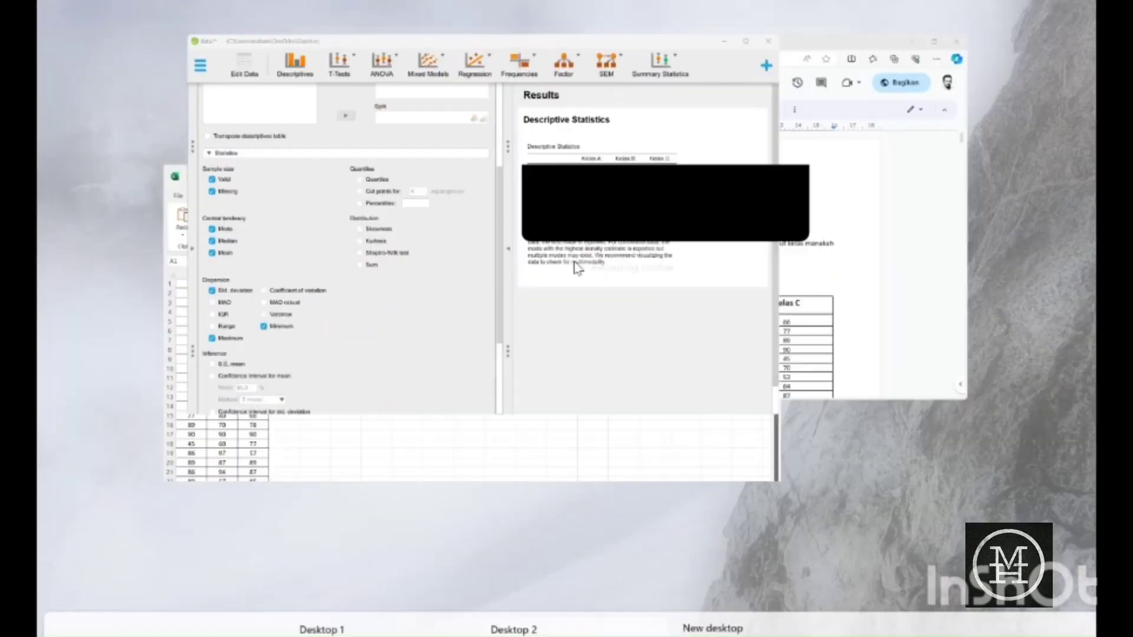
pyautogui.click(676, 161)
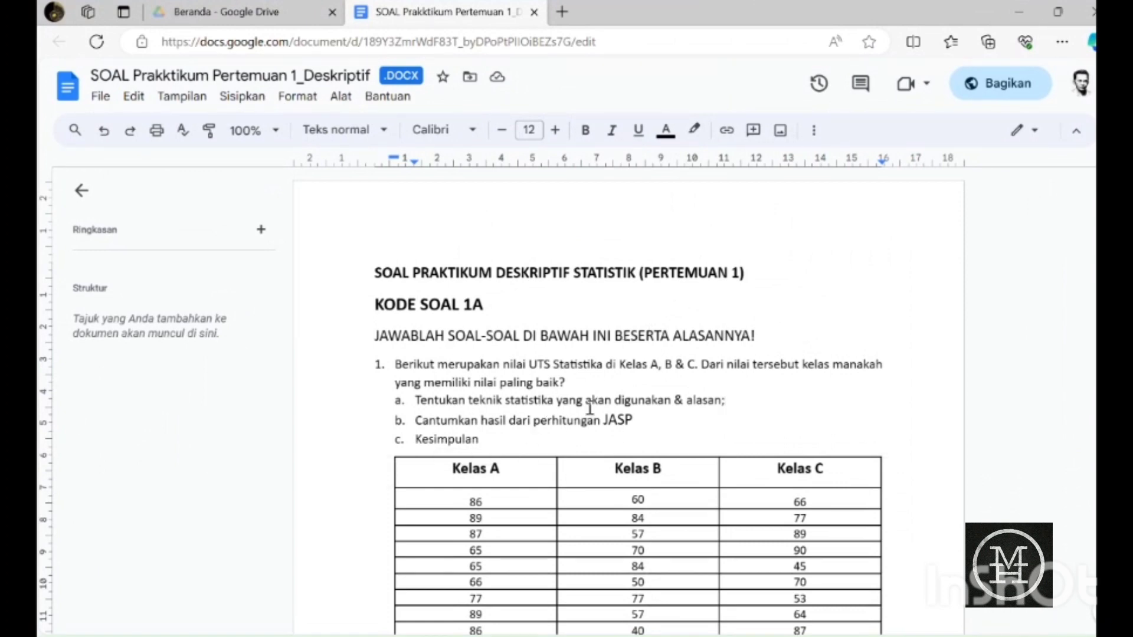
pyautogui.press('super+Left')
pyautogui.click(381, 390)
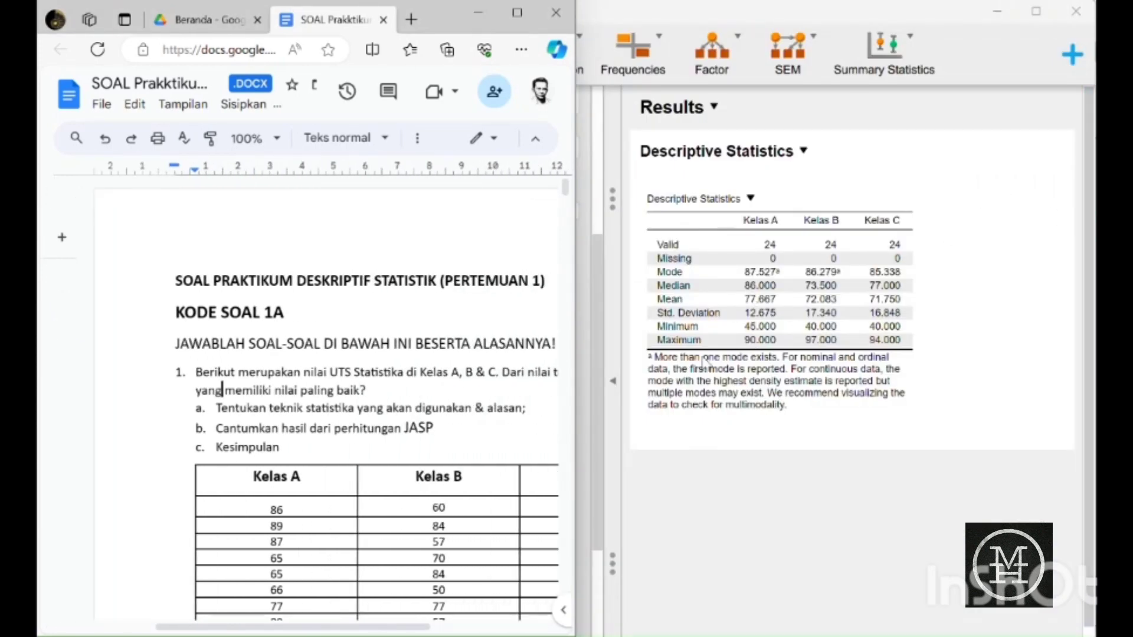
pyautogui.hscroll(2, 472, 418)
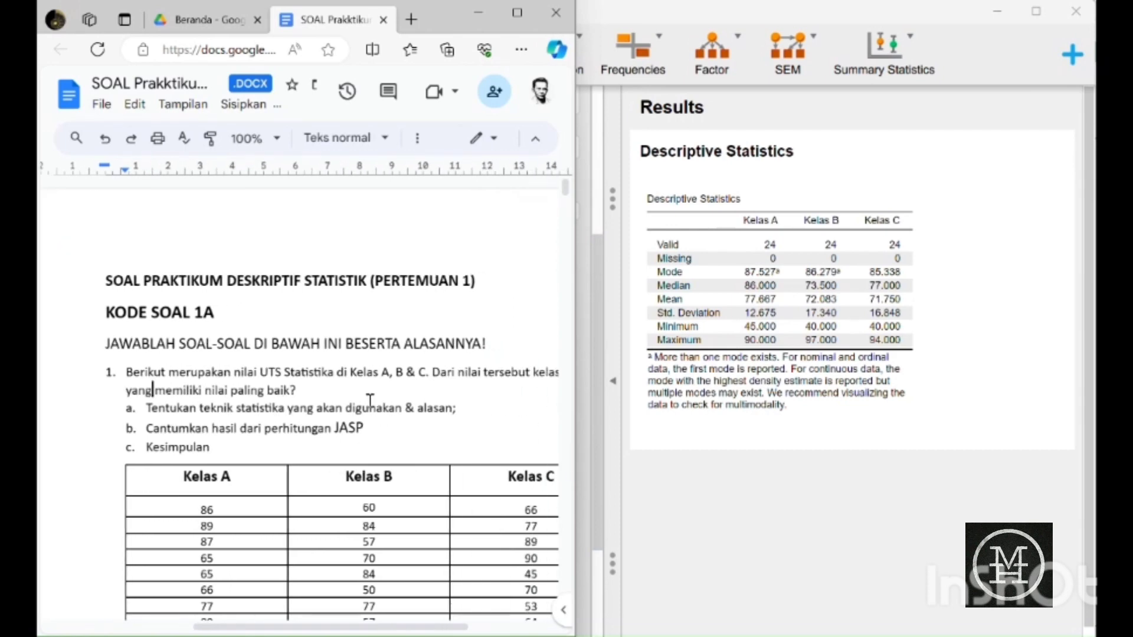
pyautogui.hscroll(1, 370, 402)
pyautogui.hscroll(3, 371, 401)
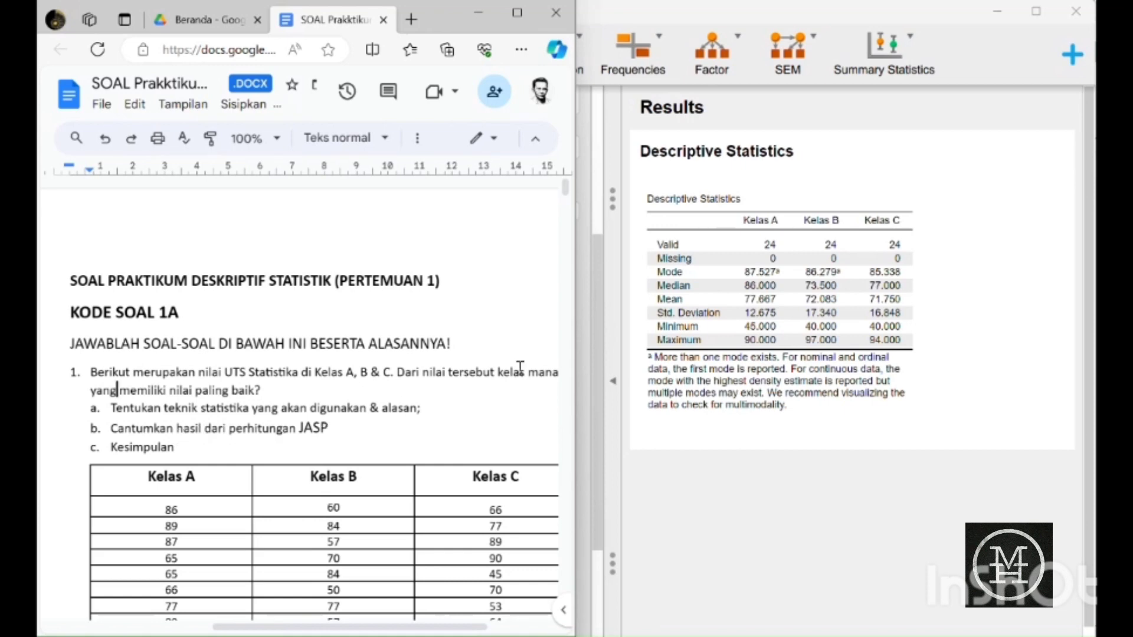
# Review the selected variables and statistics options in JASP, and return to the Google Docs question document
pyautogui.click(804, 152)
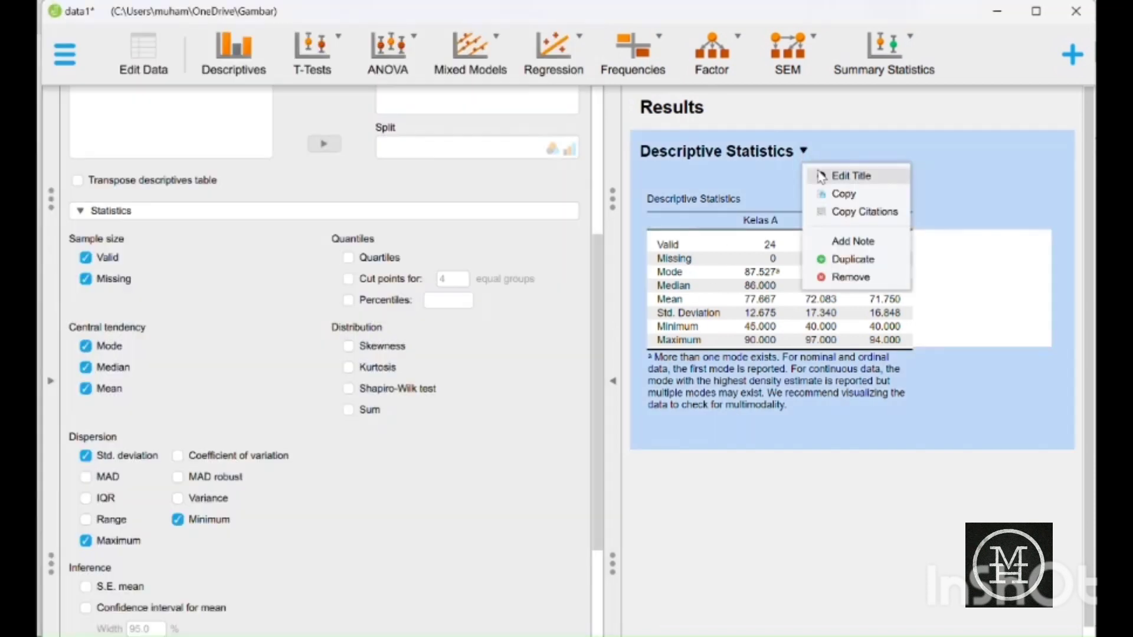
pyautogui.click(716, 483)
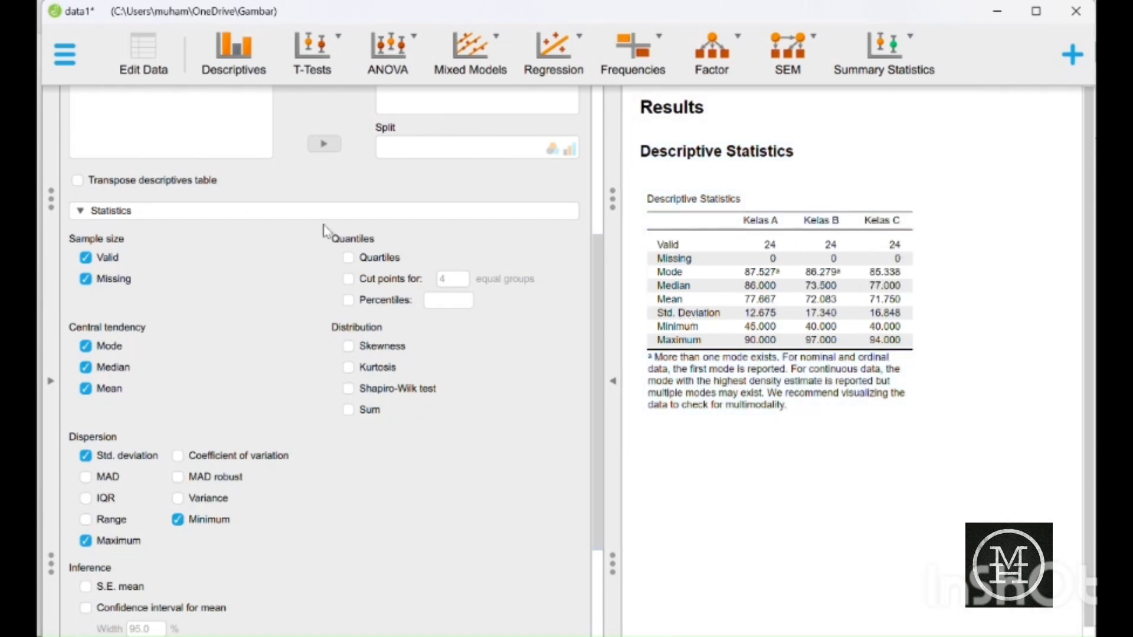
pyautogui.scroll(1, 358, 360)
pyautogui.scroll(5, 359, 360)
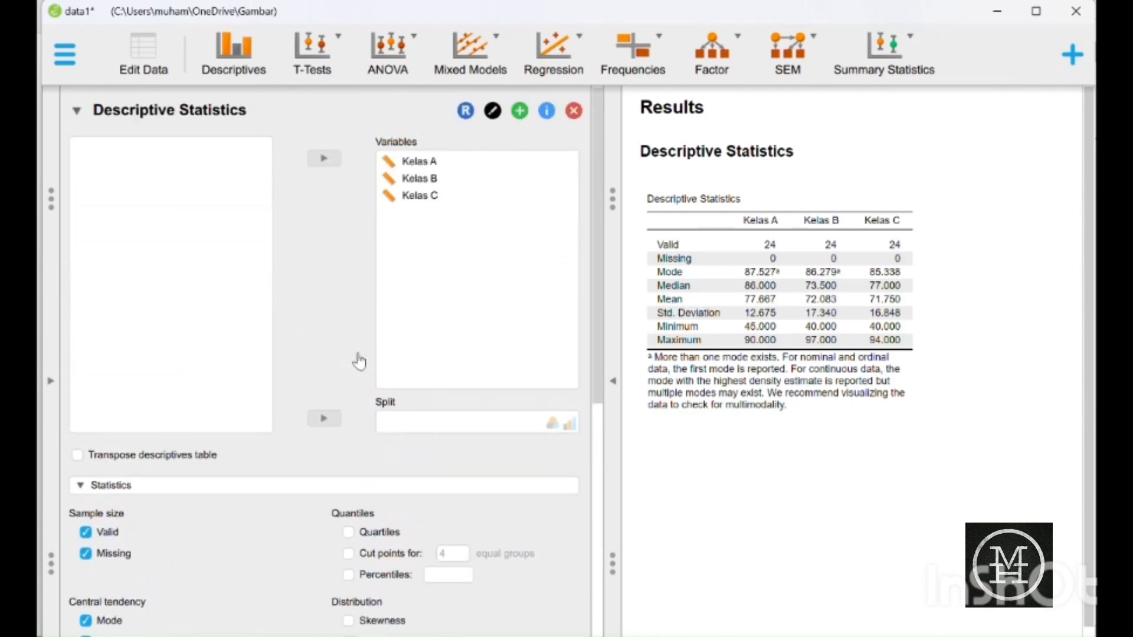
pyautogui.scroll(-7, 360, 360)
pyautogui.scroll(-8, 360, 361)
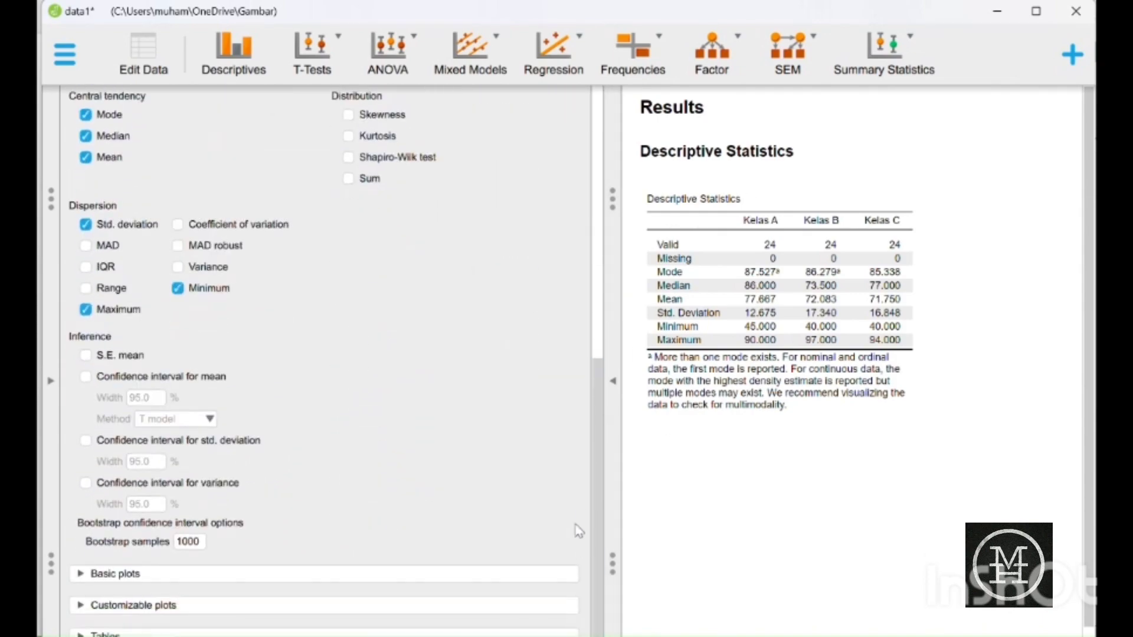
pyautogui.press('super+Tab')
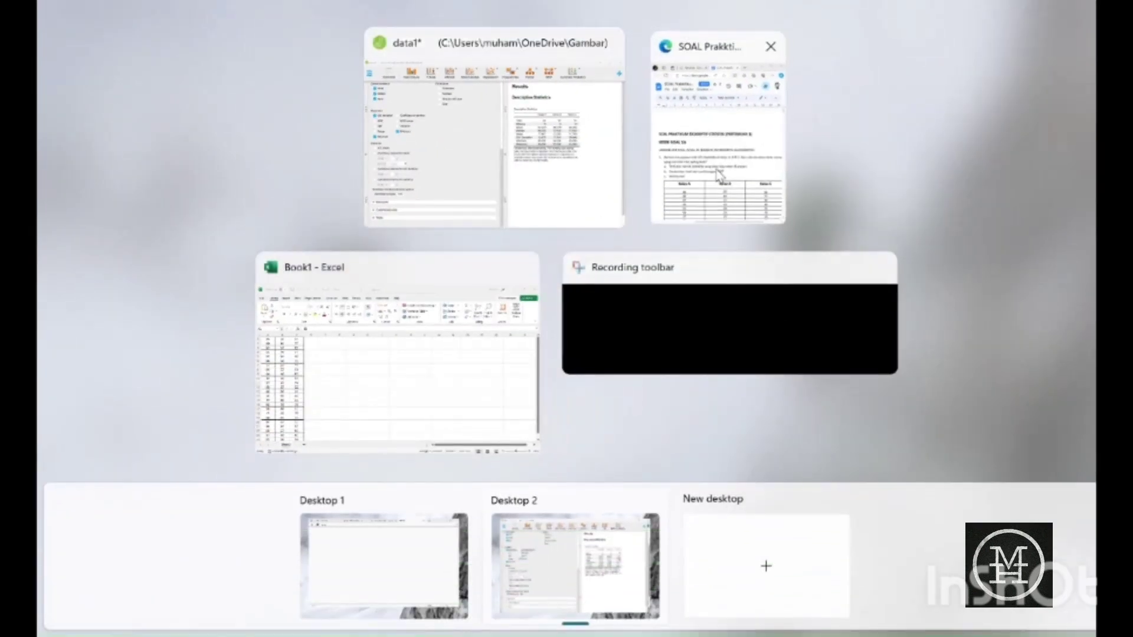
pyautogui.click(679, 154)
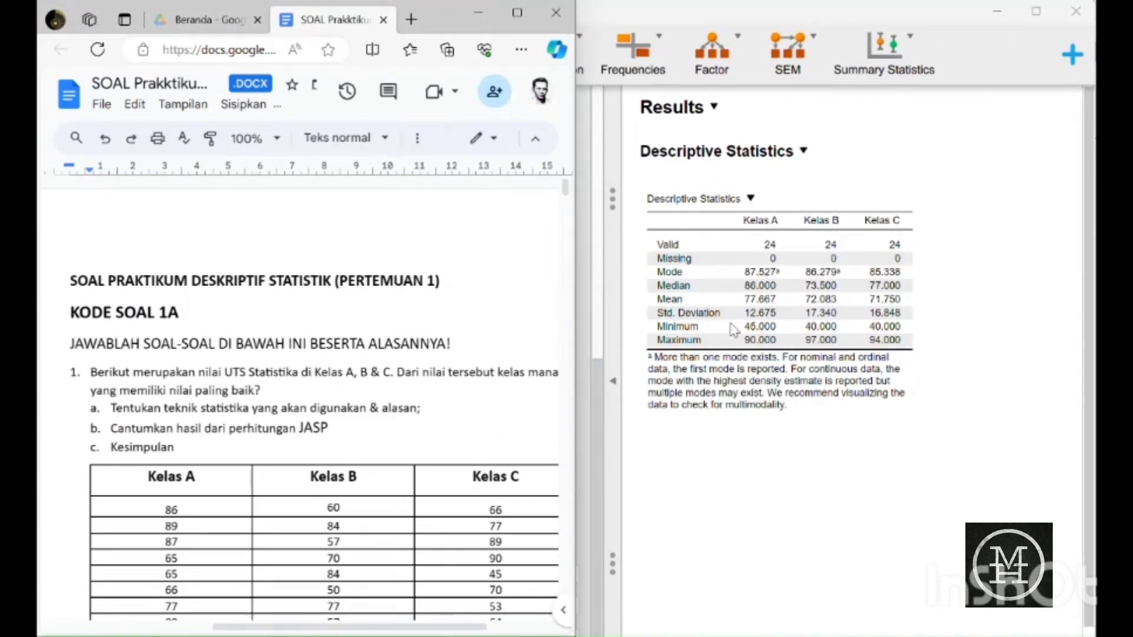